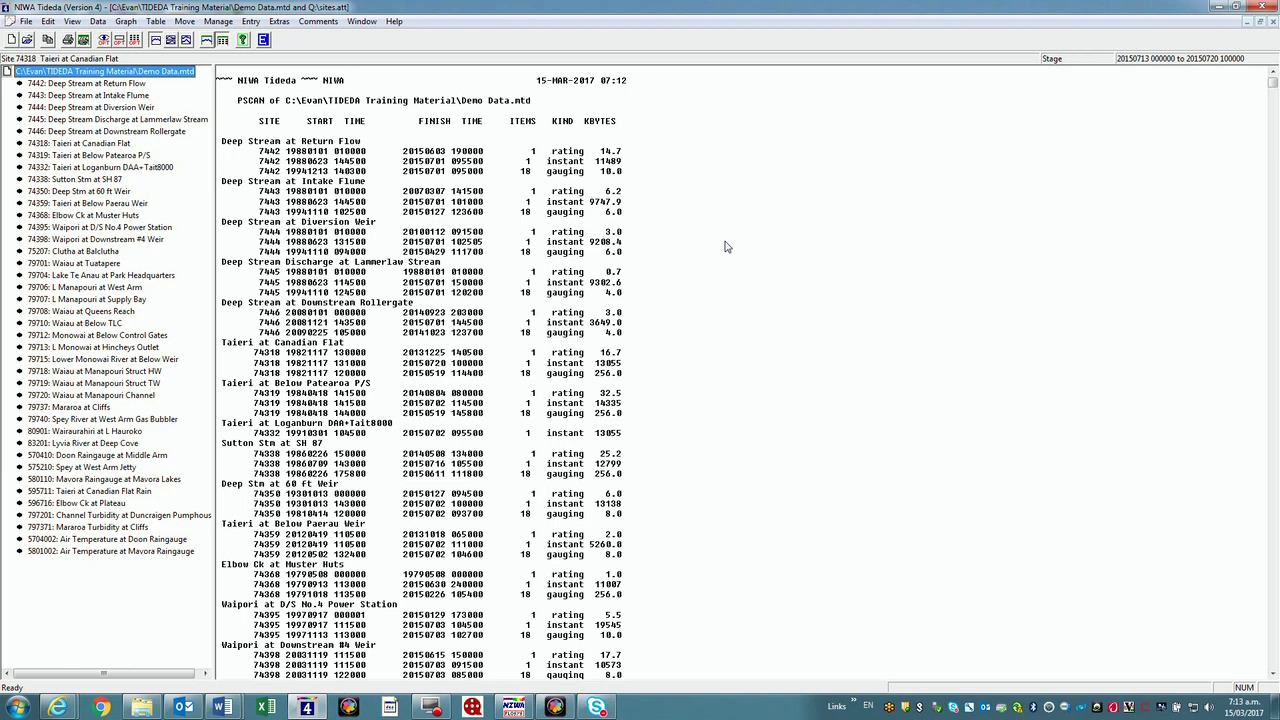
Step: Plot the Stage series of site 74318 Taieri at Canadian Flat and list the first item of its series data to the screen
{"action": "double_click", "coordinate": [68, 146]}
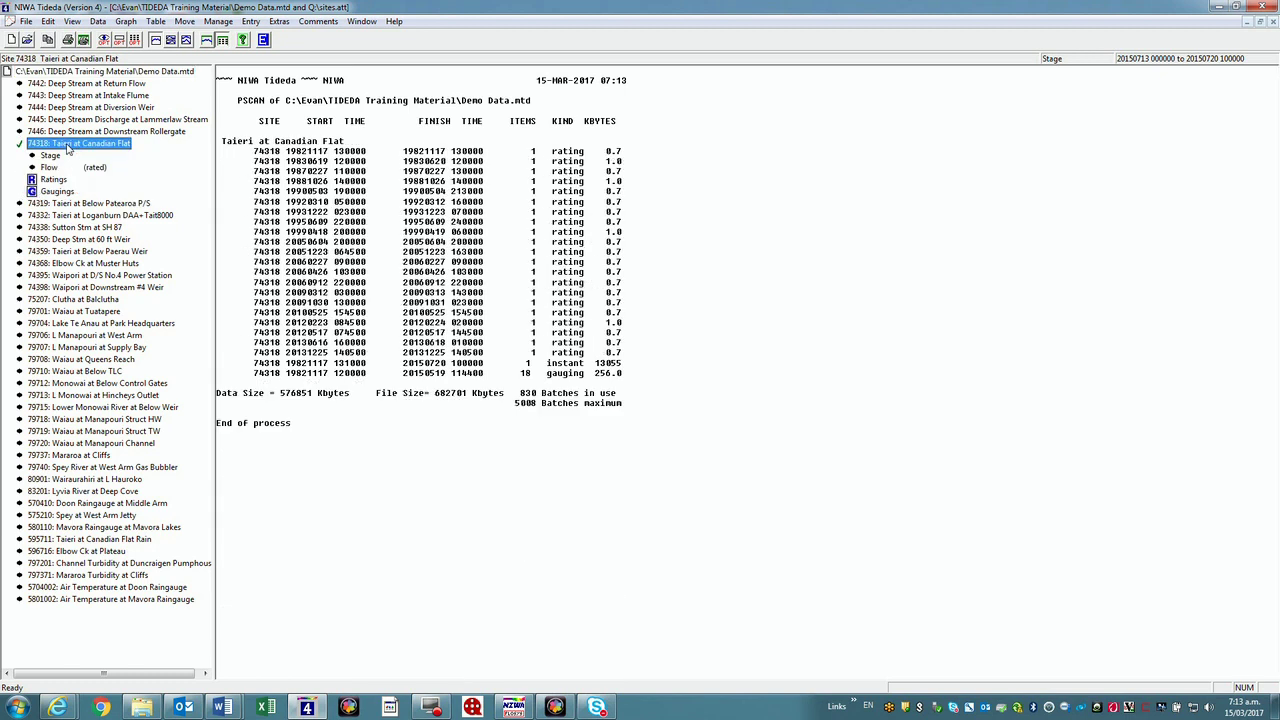
{"action": "double_click", "coordinate": [50, 156]}
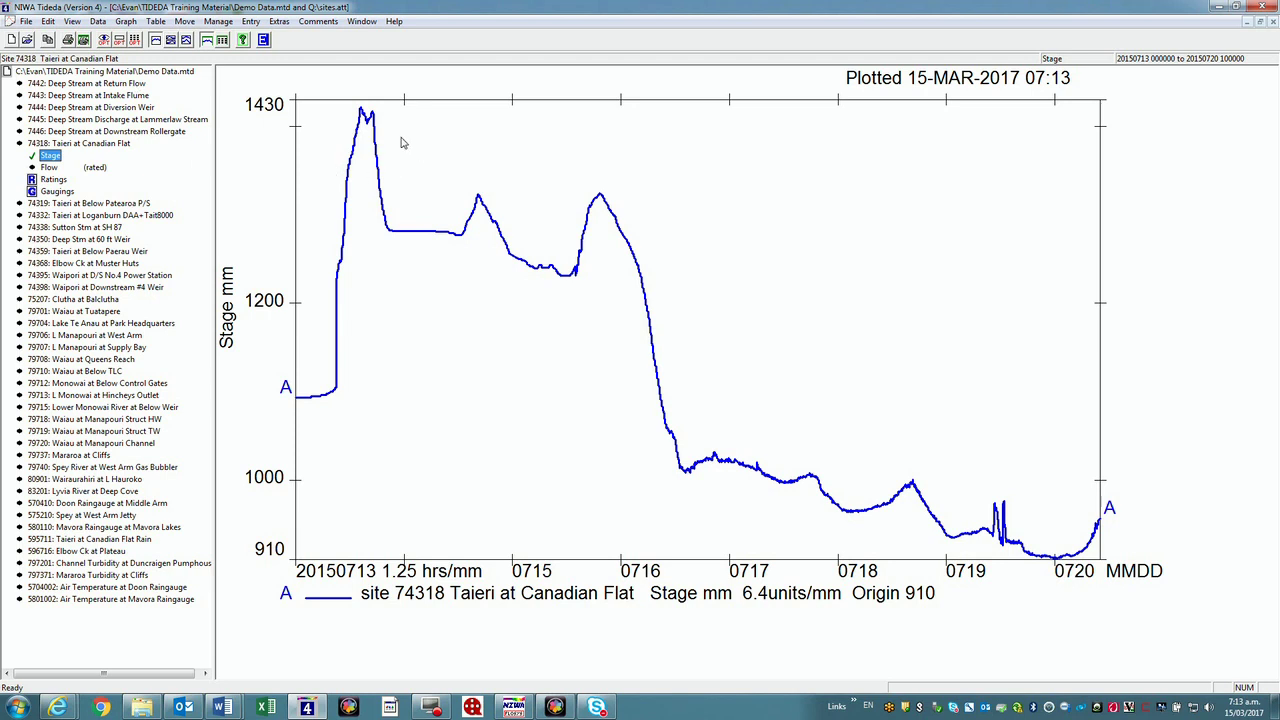
{"action": "left_click", "coordinate": [156, 22]}
{"action": "left_click", "coordinate": [172, 52]}
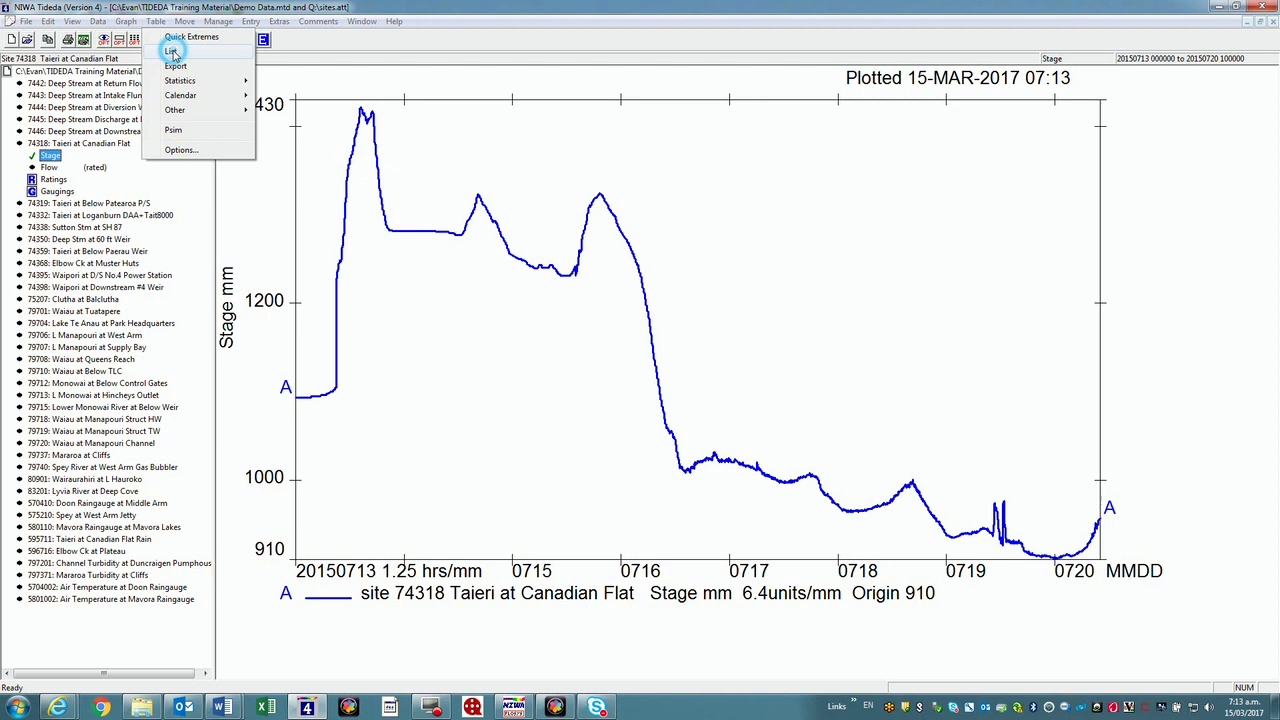
{"action": "left_click_drag", "start_coordinate": [624, 226], "coordinate": [640, 188]}
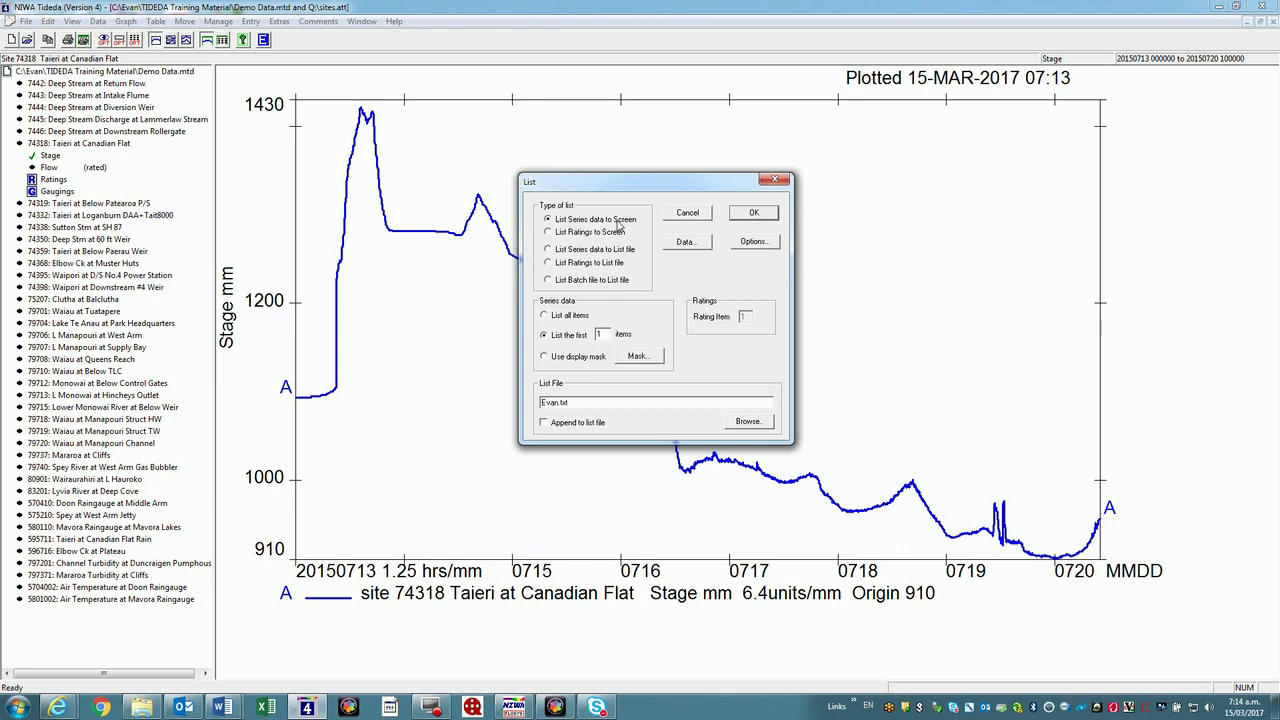
{"action": "left_click", "coordinate": [751, 214]}
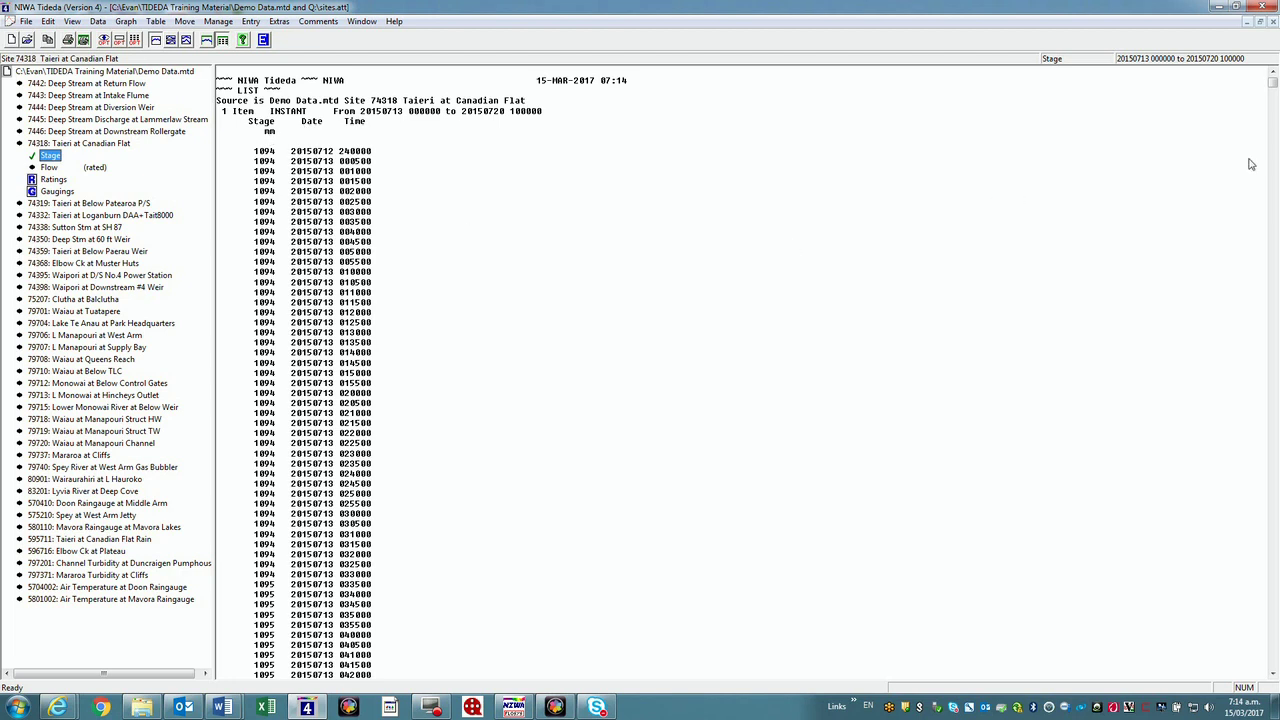
{"action": "left_click_drag", "start_coordinate": [1273, 88], "coordinate": [1273, 233]}
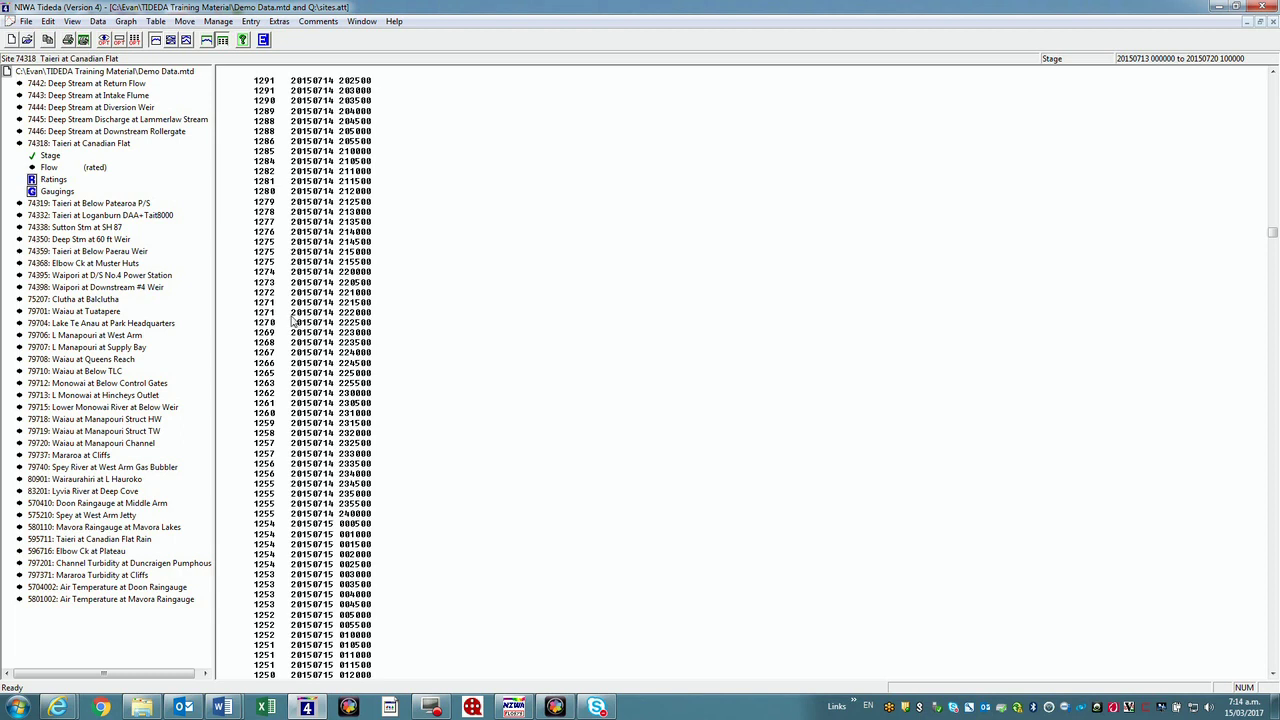
{"action": "left_click_drag", "start_coordinate": [1273, 238], "coordinate": [1273, 85]}
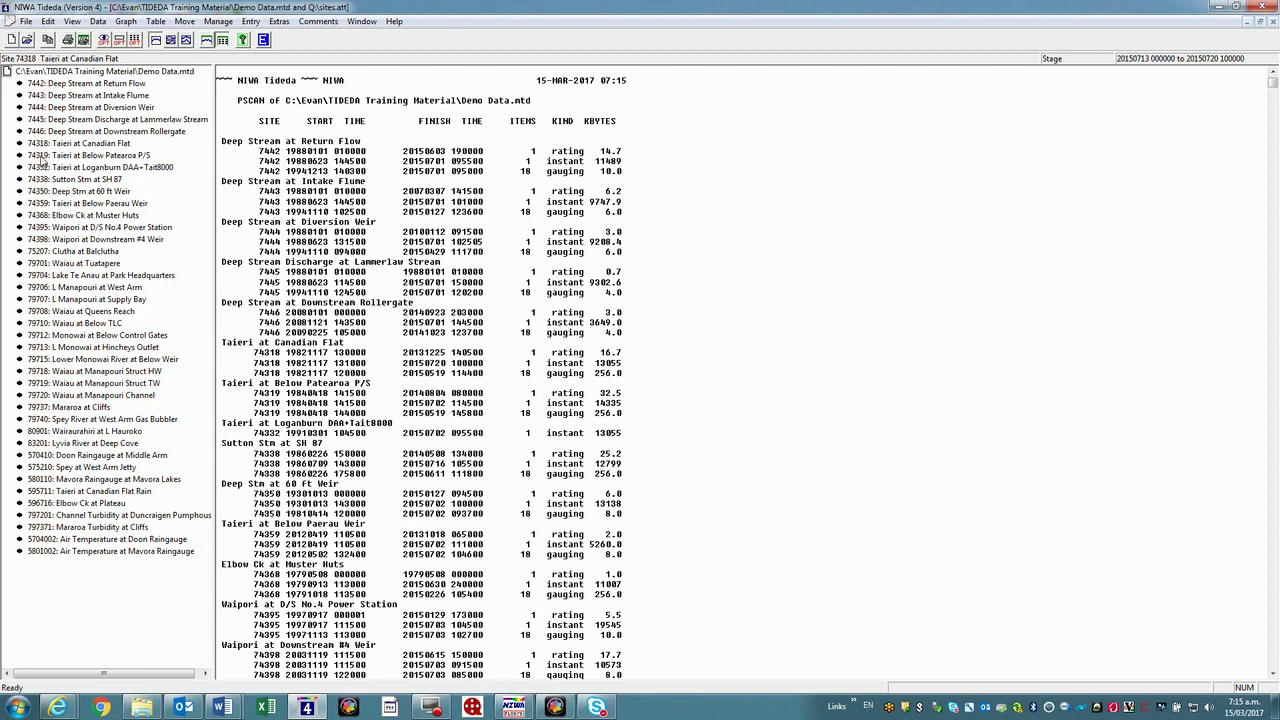
{"action": "left_click", "coordinate": [38, 147]}
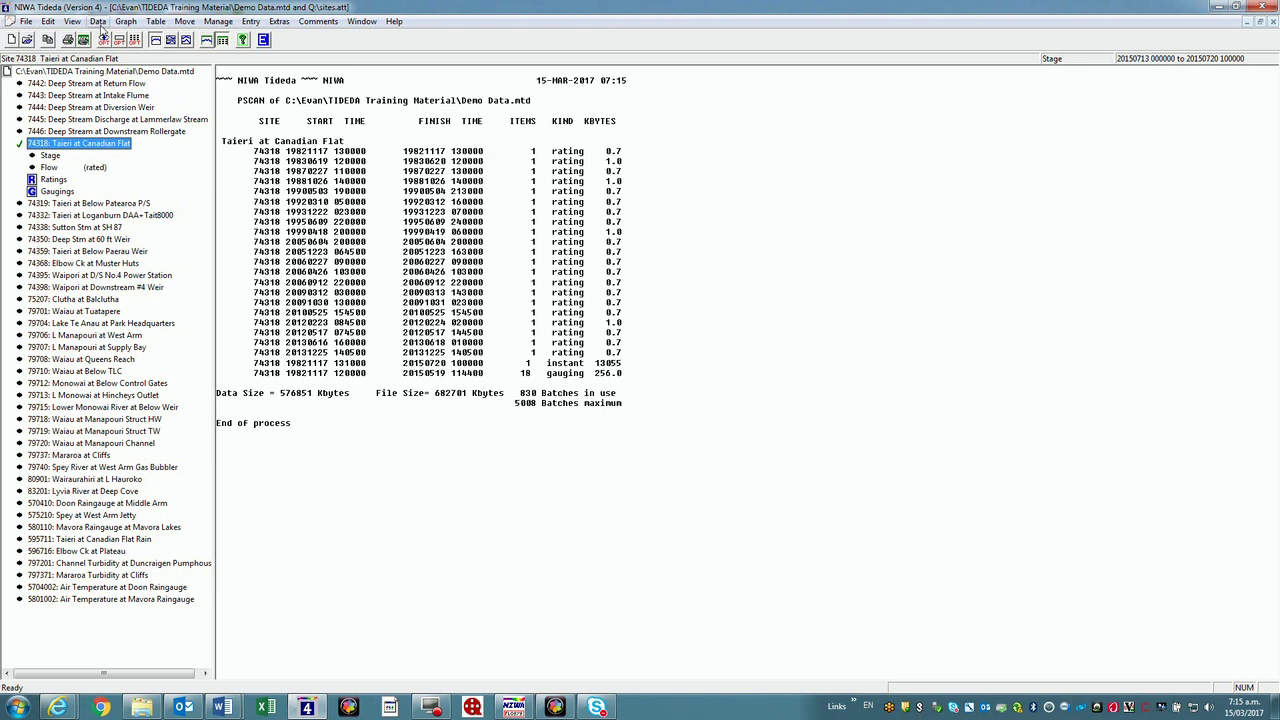
{"action": "left_click", "coordinate": [154, 22]}
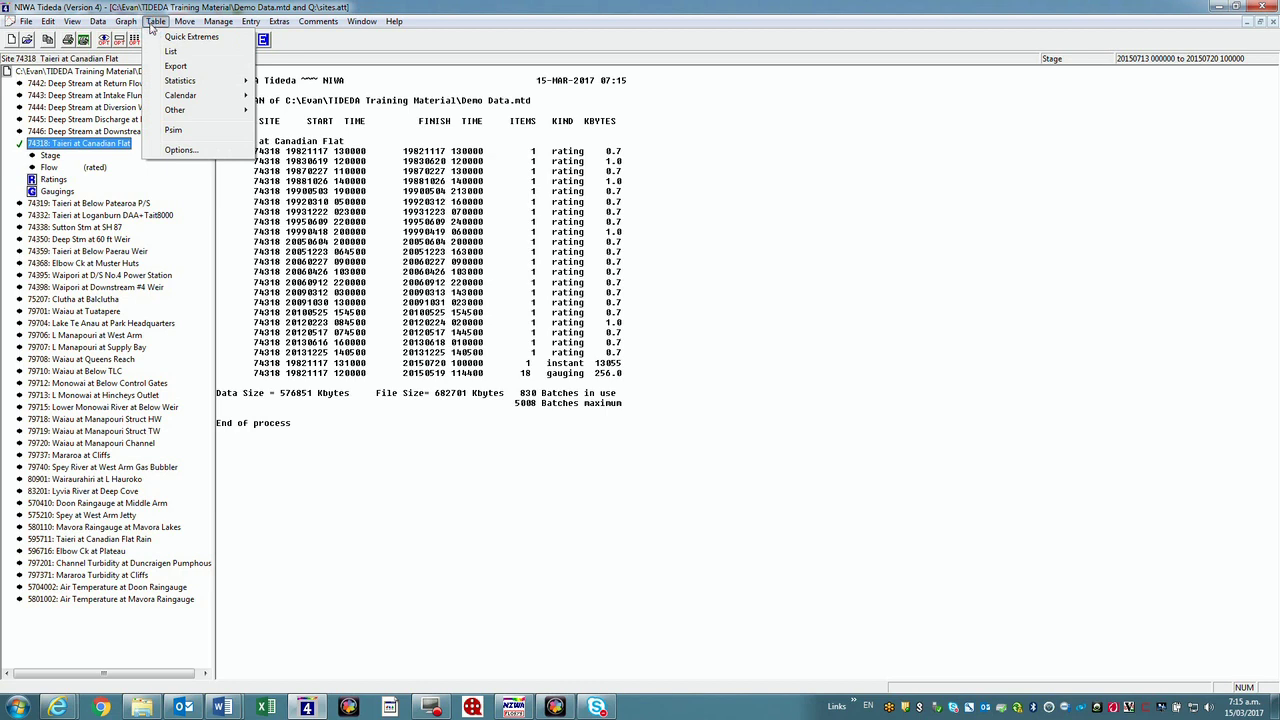
{"action": "mouse_move", "coordinate": [176, 98]}
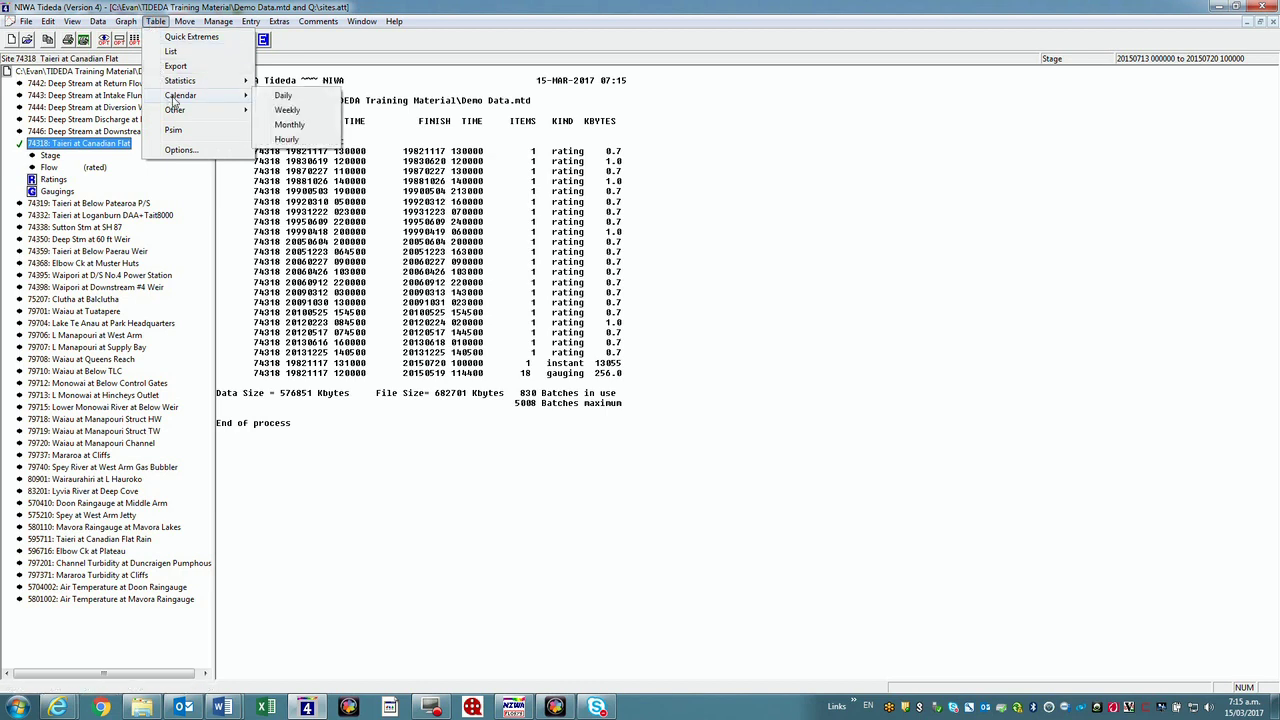
{"action": "left_click", "coordinate": [290, 125]}
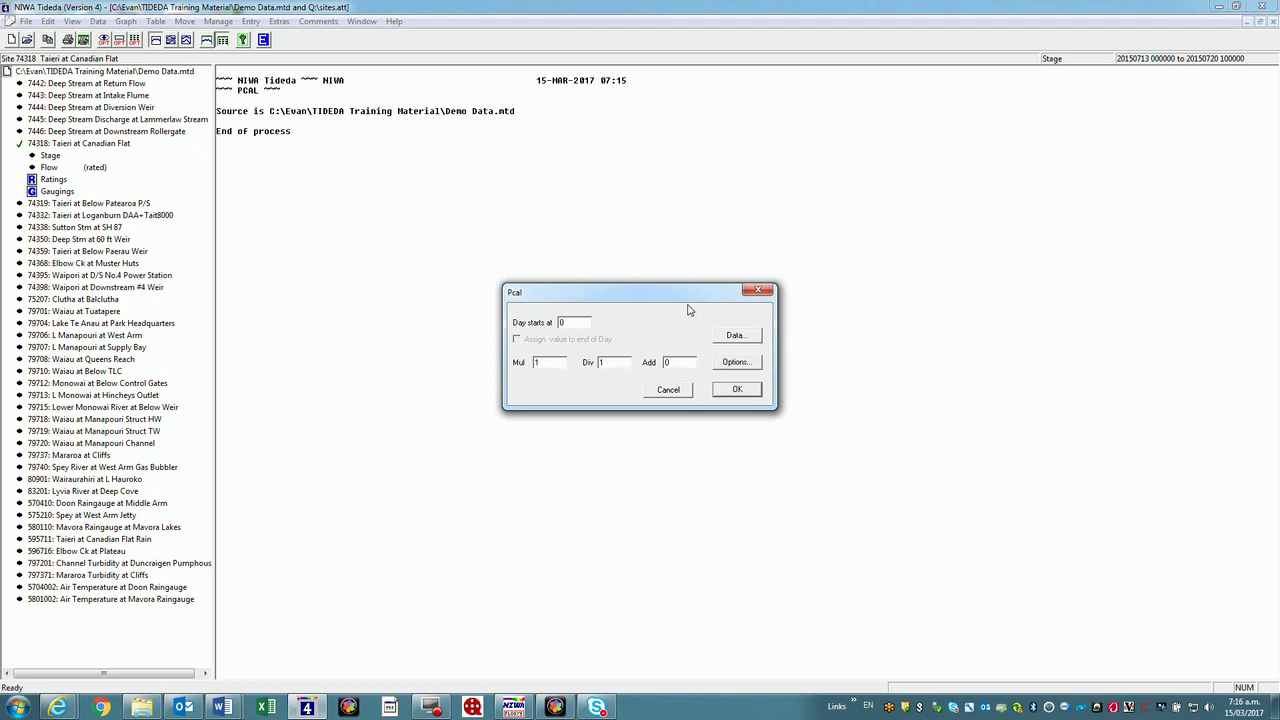
{"action": "left_click", "coordinate": [735, 337]}
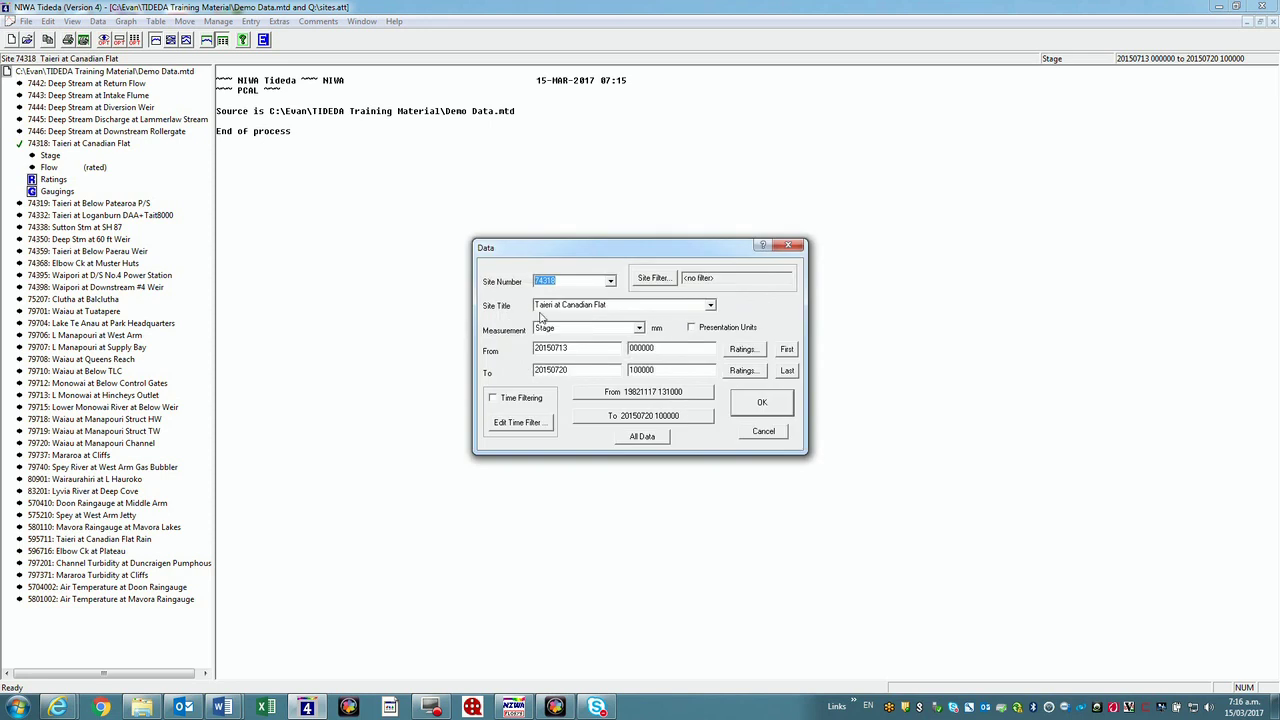
{"action": "left_click", "coordinate": [645, 394]}
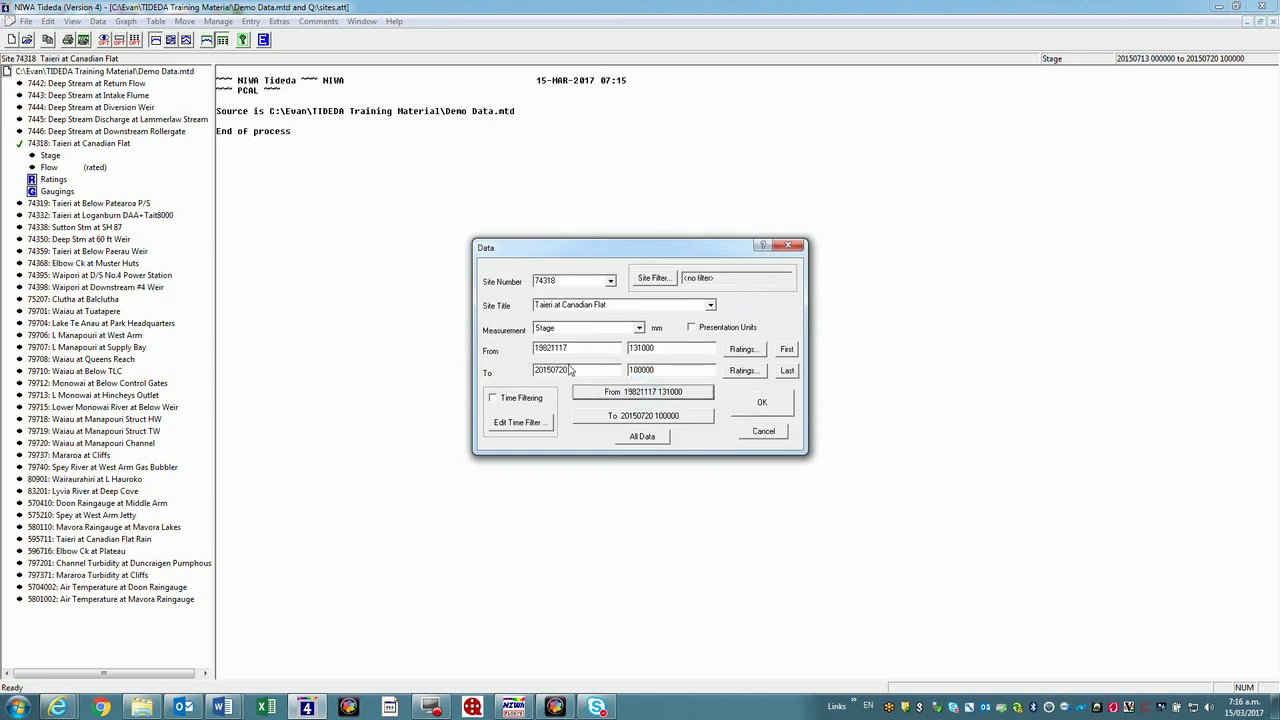
{"action": "left_click", "coordinate": [618, 420]}
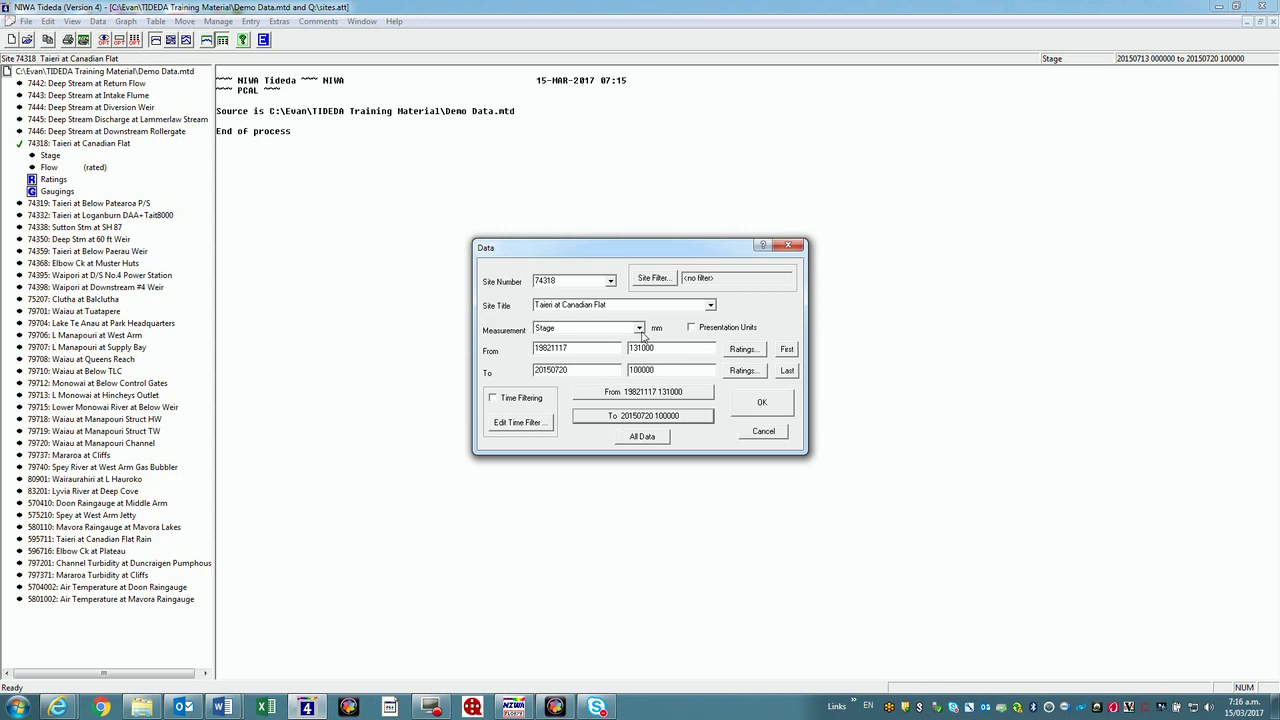
{"action": "left_click", "coordinate": [757, 405]}
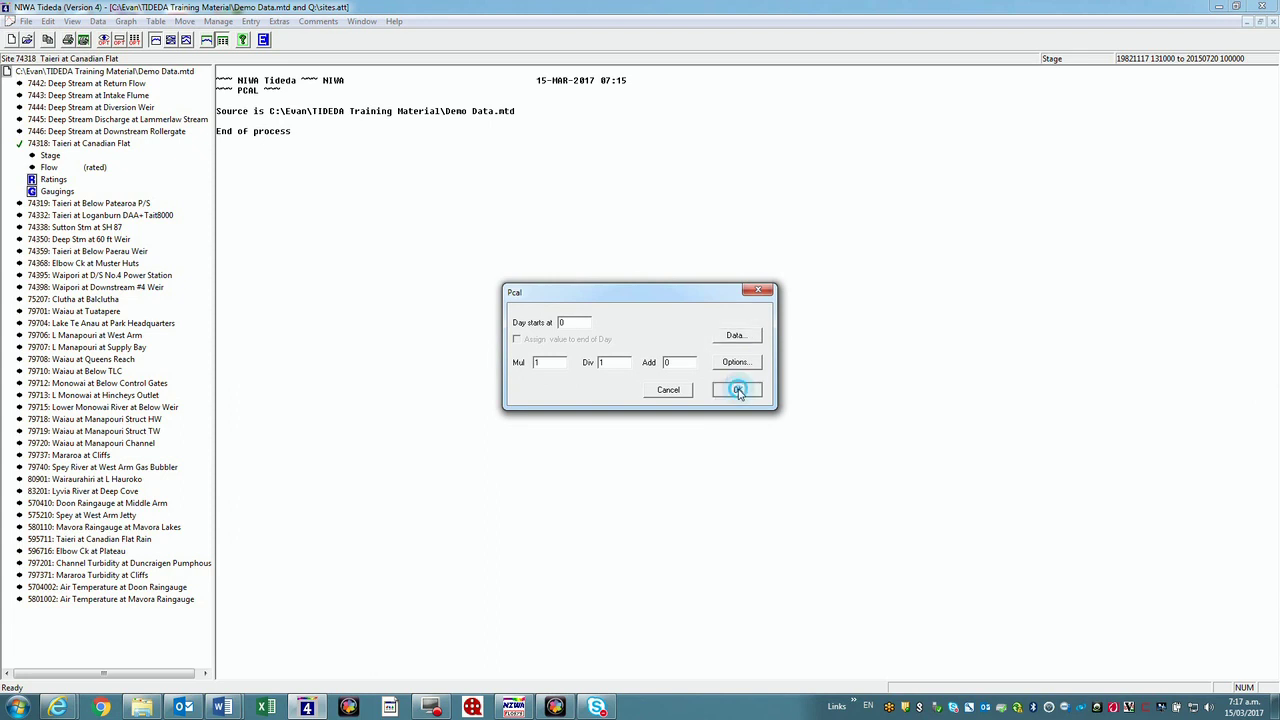
{"action": "left_click", "coordinate": [737, 390]}
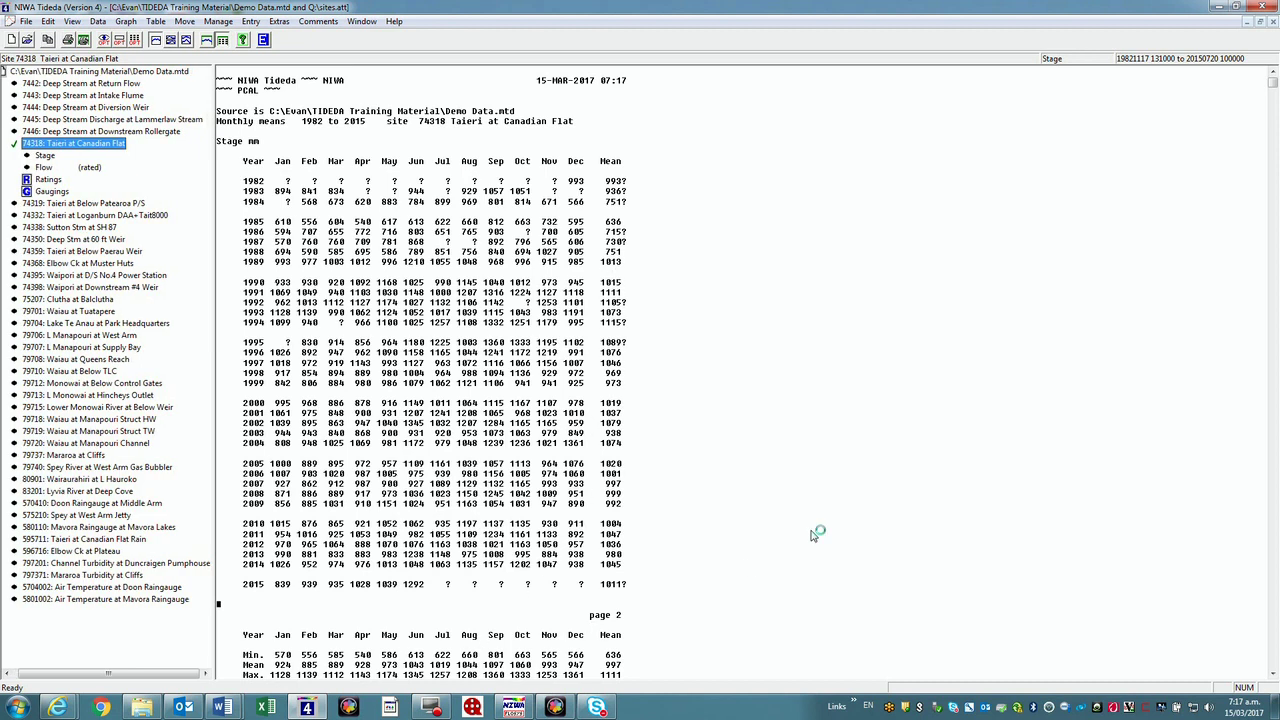
{"action": "left_click", "coordinate": [1272, 90]}
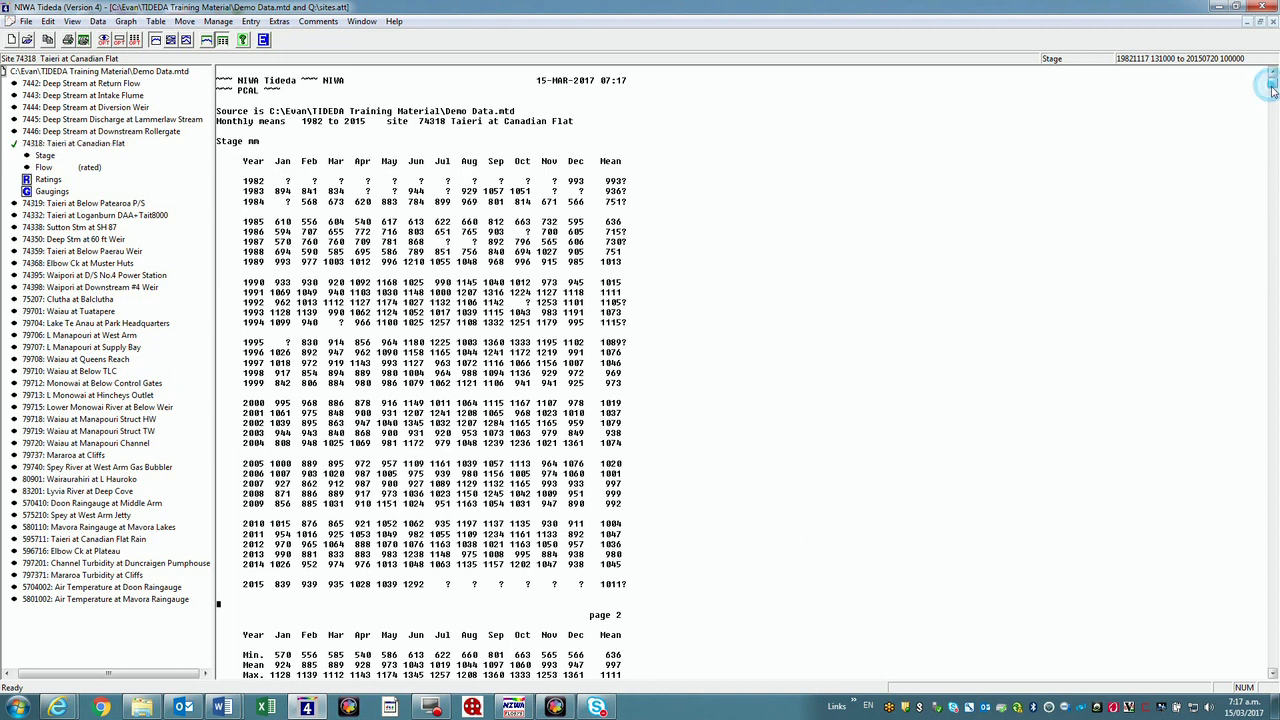
{"action": "left_click", "coordinate": [1268, 676]}
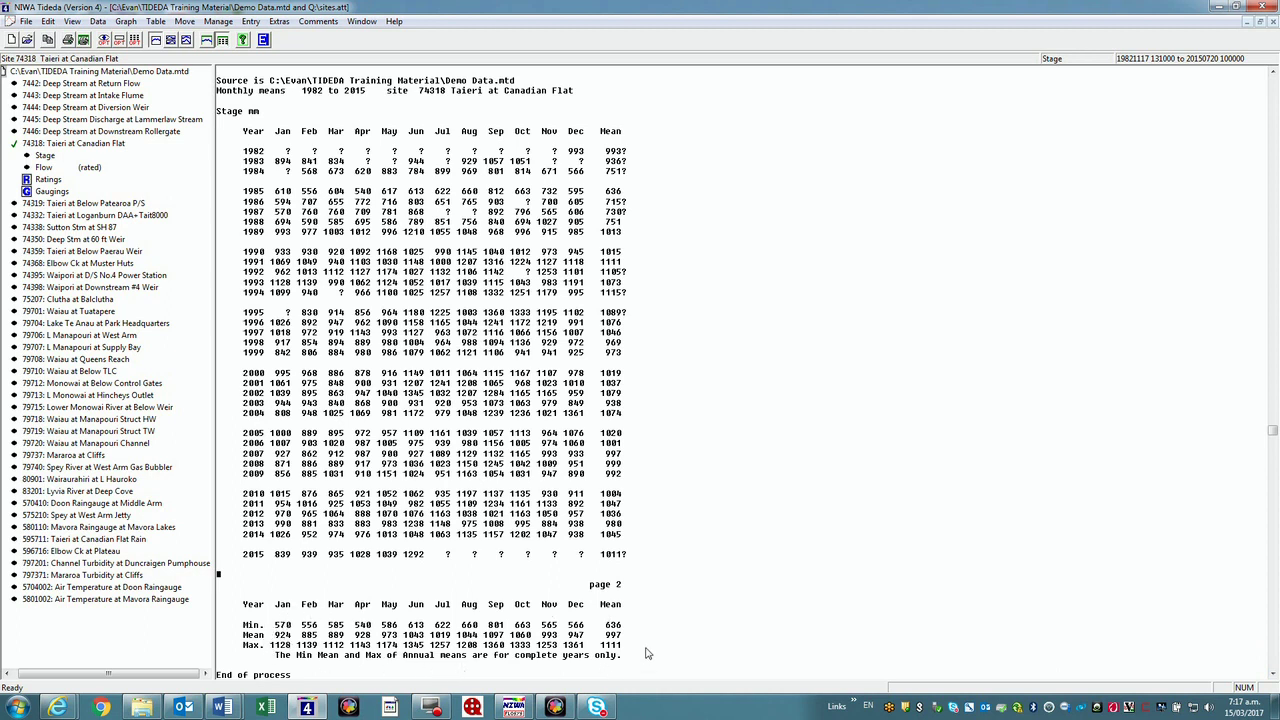
{"action": "left_click", "coordinate": [156, 22]}
{"action": "mouse_move", "coordinate": [182, 95]}
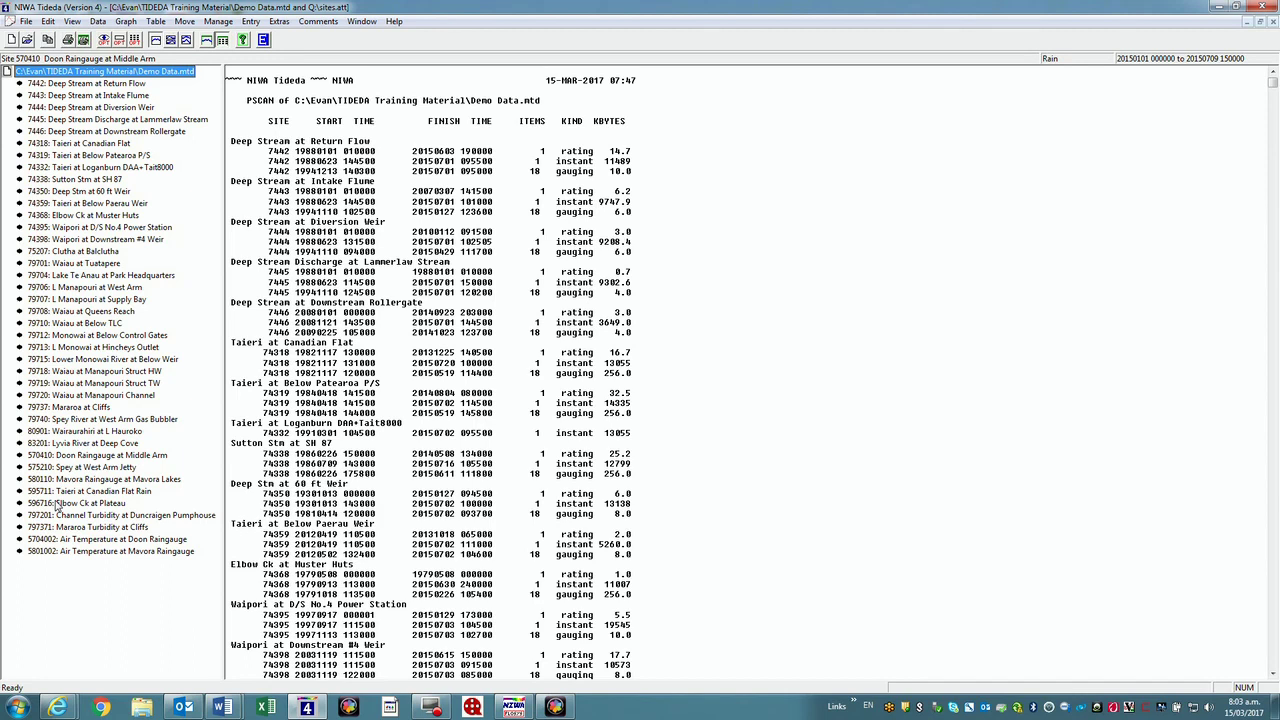
Step: Plot the Rain series of site 570410 Doon Raingauge at Middle Arm and list its series data to the screen
{"action": "double_click", "coordinate": [60, 455]}
{"action": "left_click", "coordinate": [45, 468]}
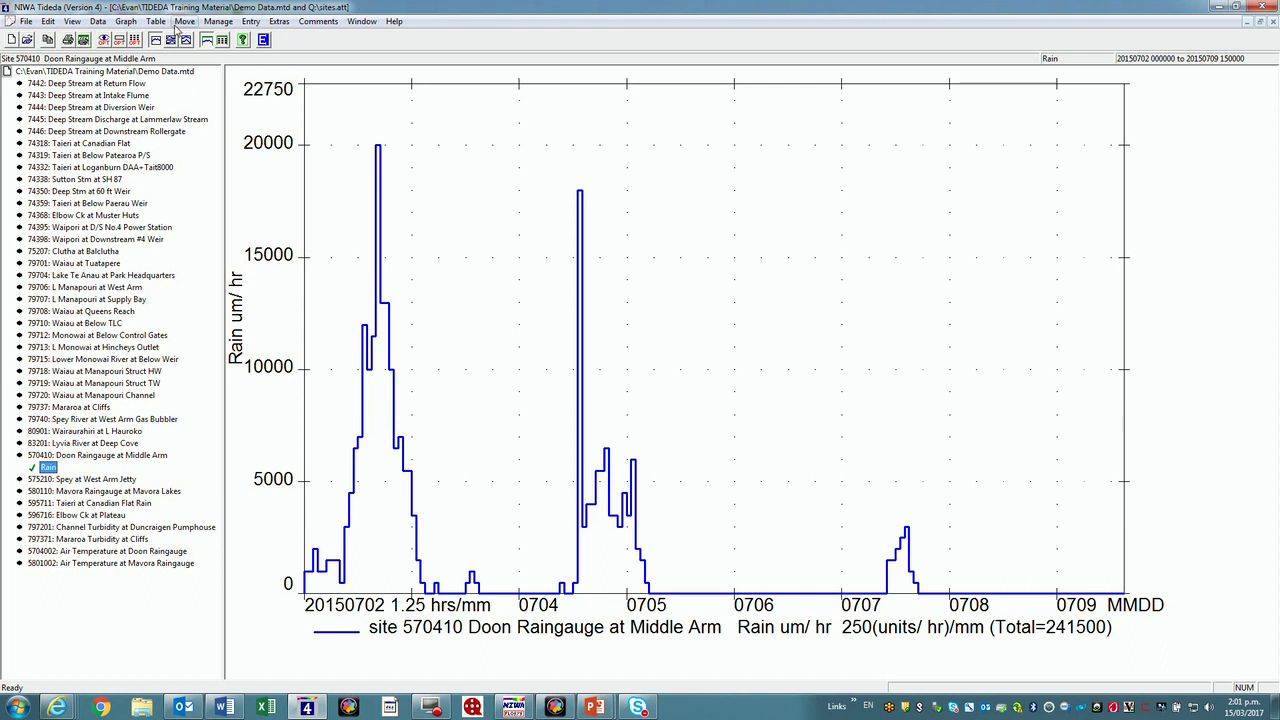
{"action": "left_click", "coordinate": [155, 21]}
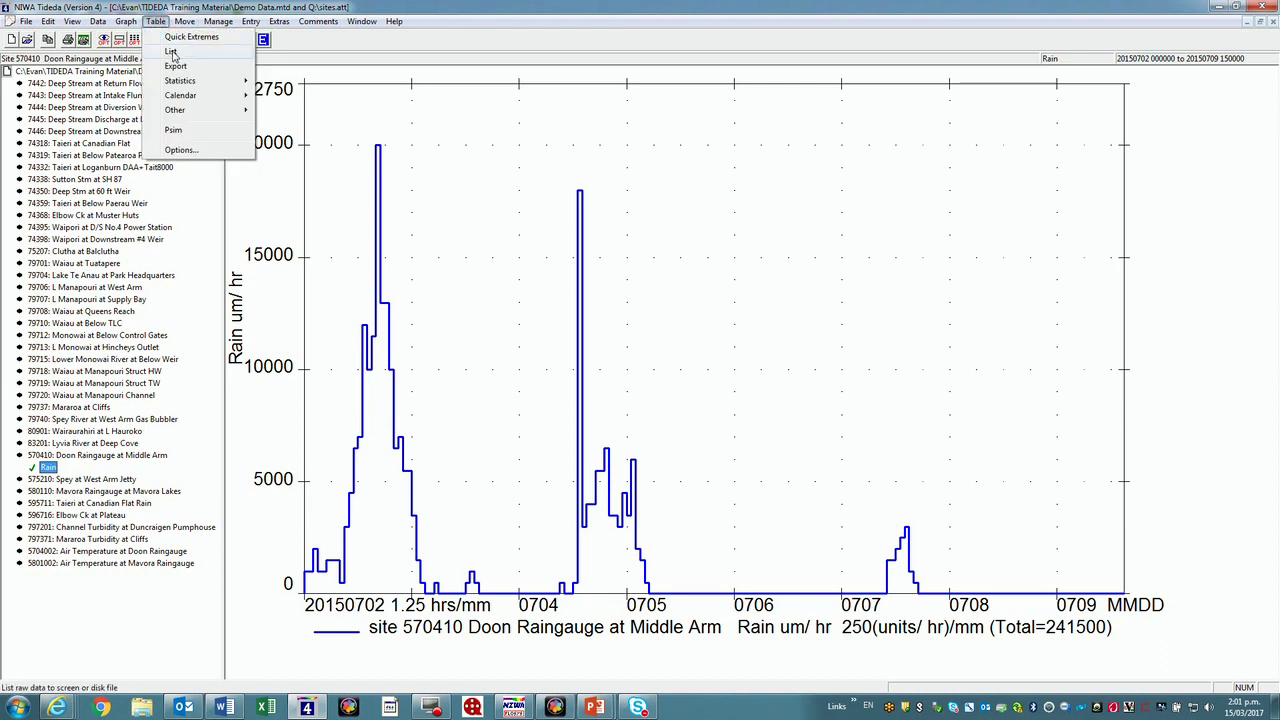
{"action": "left_click", "coordinate": [170, 55]}
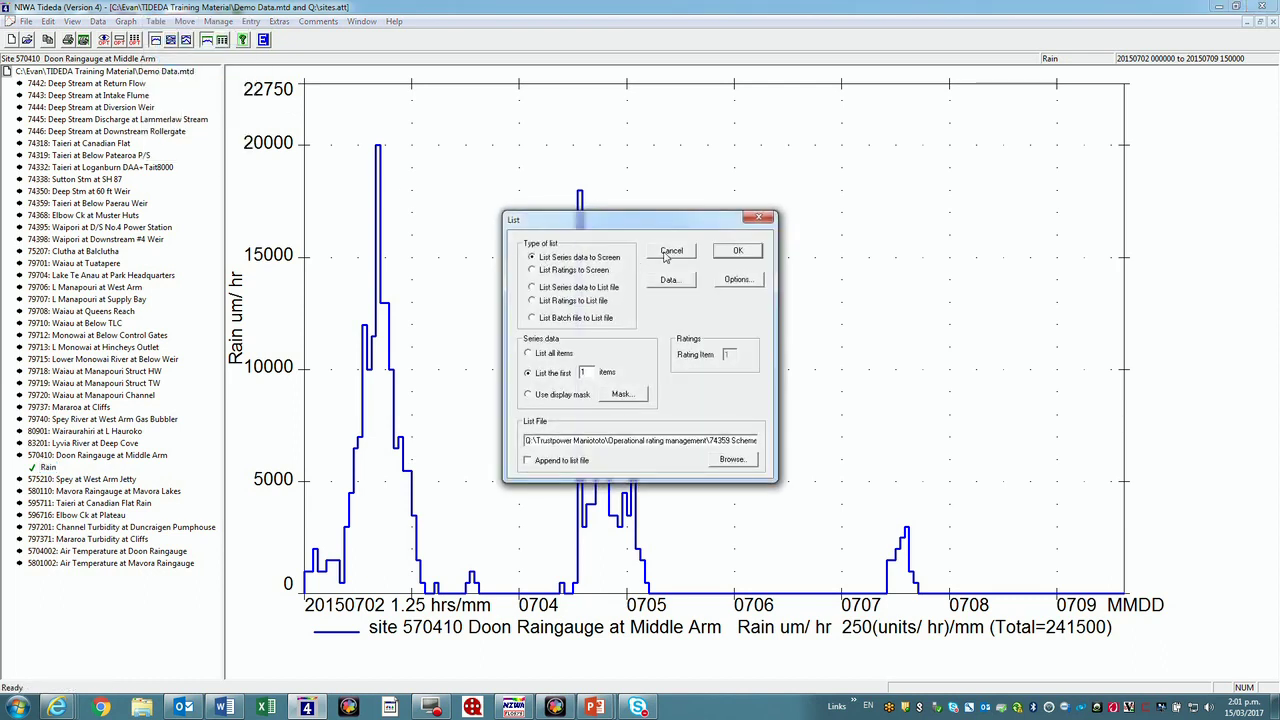
{"action": "left_click", "coordinate": [737, 251]}
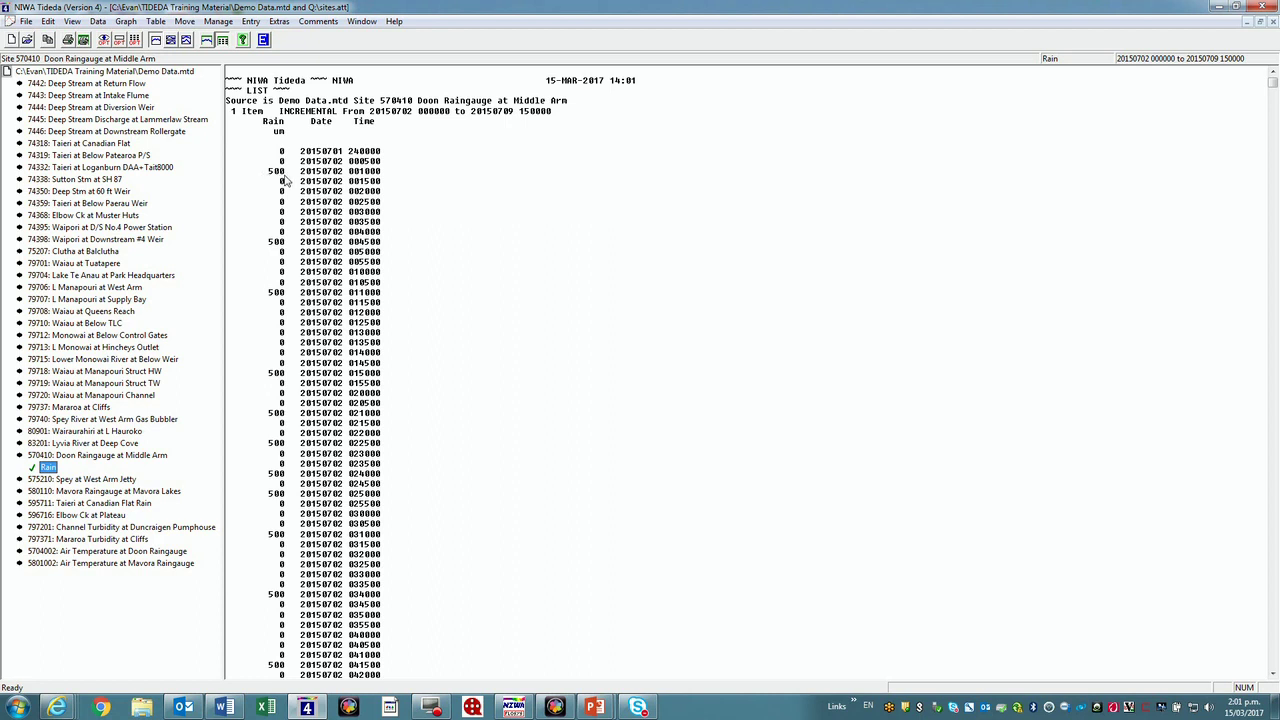
Step: Examine the listed five-minute rain increments for 2 July 2015 at Doon Raingauge
{"action": "left_click", "coordinate": [518, 347]}
{"action": "scroll", "coordinate": [518, 350], "scroll_direction": "down", "scroll_amount": 15}
{"action": "scroll", "coordinate": [518, 350], "scroll_direction": "down", "scroll_amount": 20}
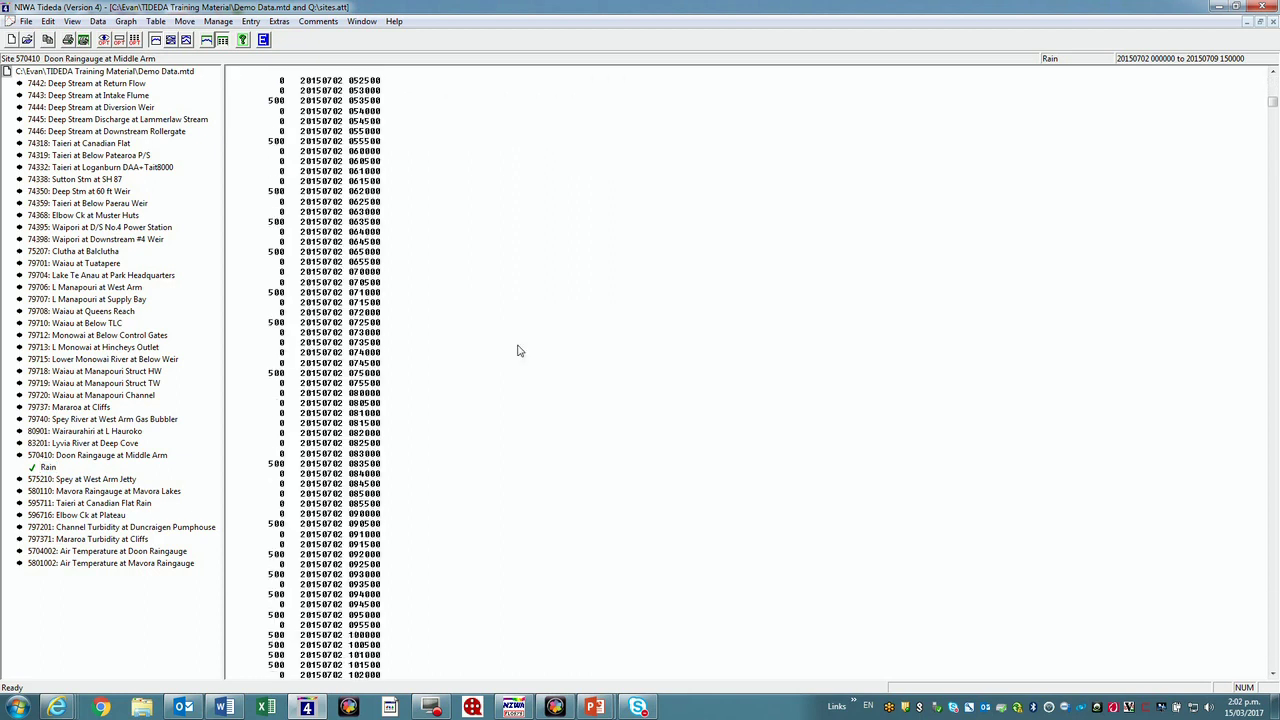
{"action": "scroll", "coordinate": [518, 350], "scroll_direction": "down", "scroll_amount": 3}
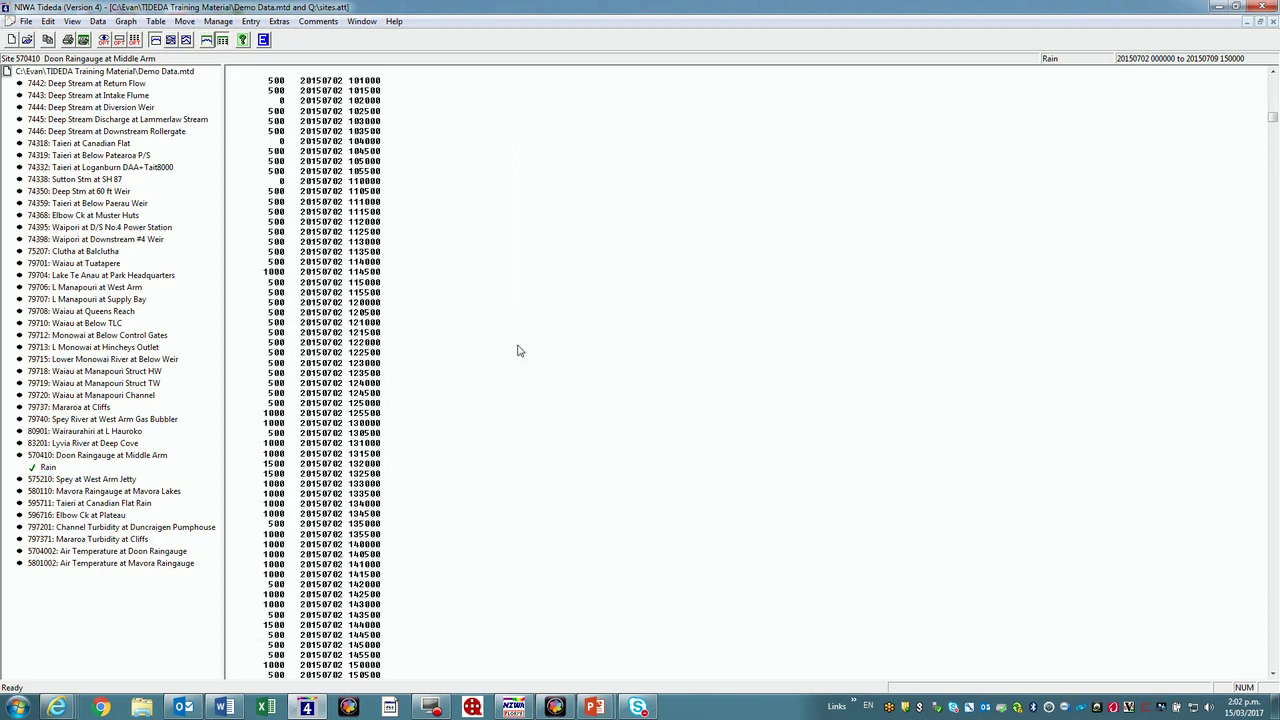
{"action": "scroll", "coordinate": [434, 402], "scroll_direction": "down", "scroll_amount": 3}
{"action": "scroll", "coordinate": [434, 402], "scroll_direction": "down", "scroll_amount": 6}
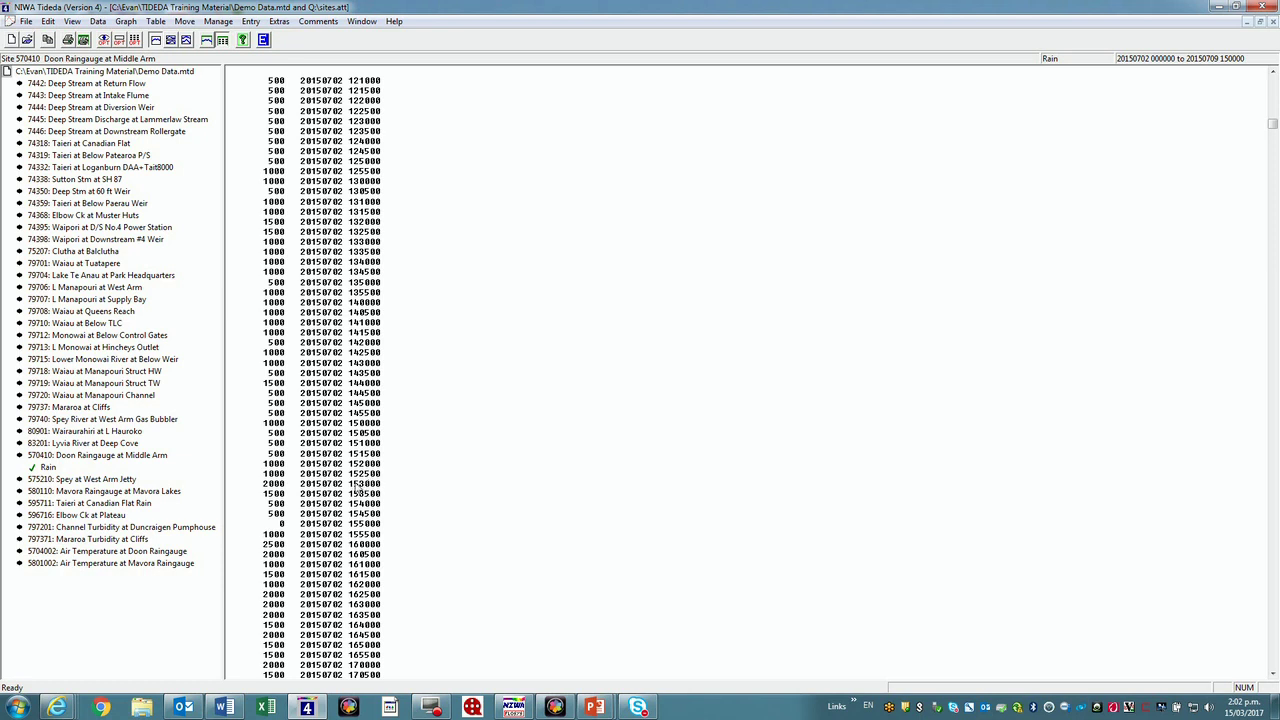
{"action": "scroll", "coordinate": [451, 477], "scroll_direction": "down", "scroll_amount": 5}
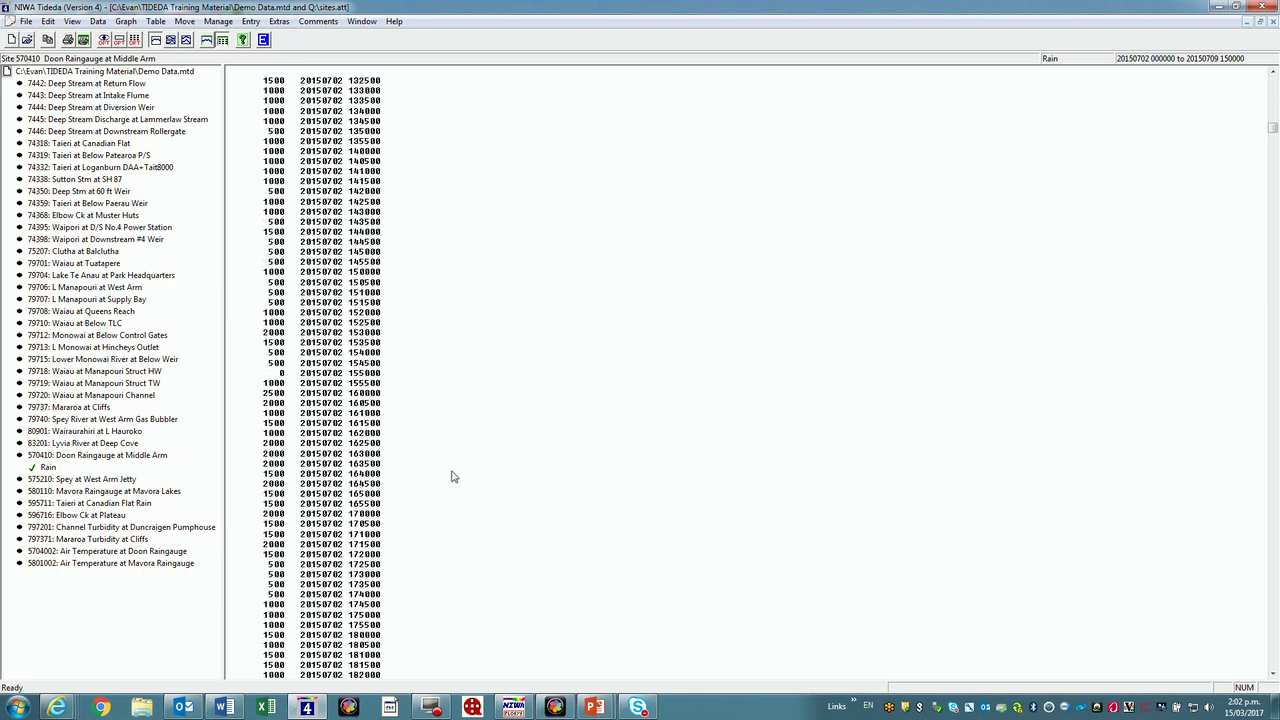
{"action": "scroll", "coordinate": [451, 477], "scroll_direction": "up", "scroll_amount": 20}
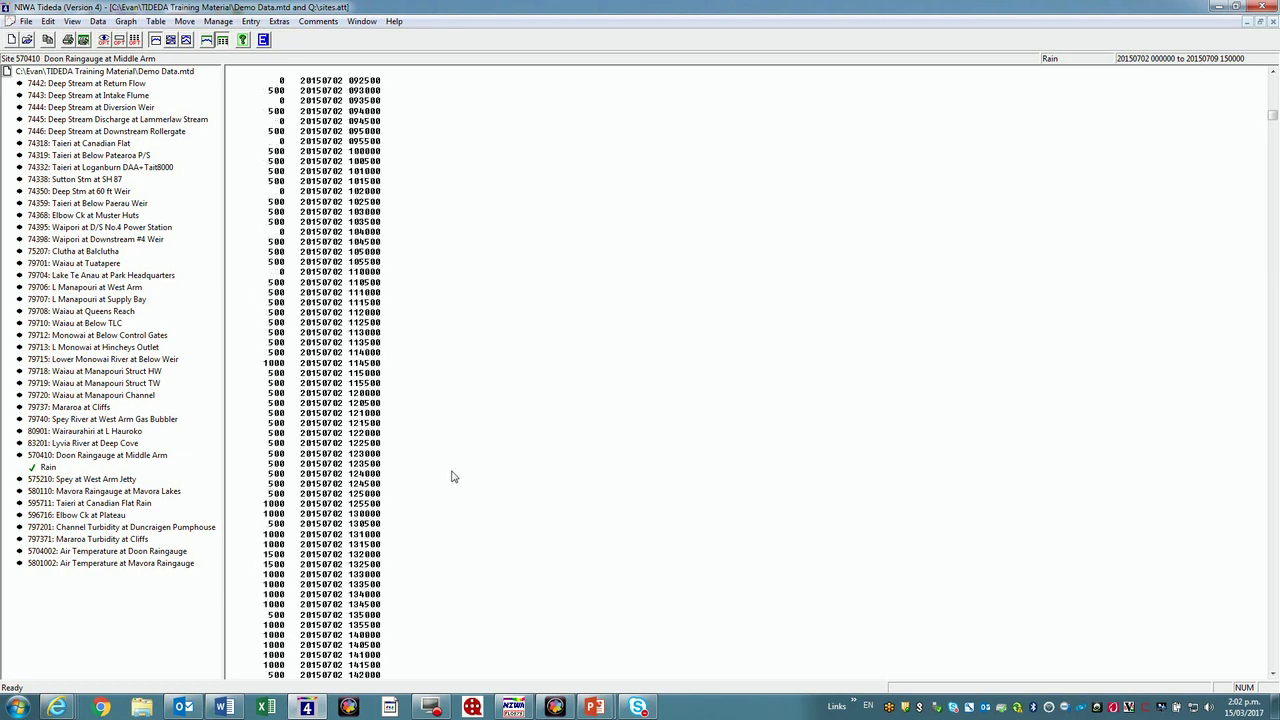
{"action": "scroll", "coordinate": [451, 477], "scroll_direction": "up", "scroll_amount": 20}
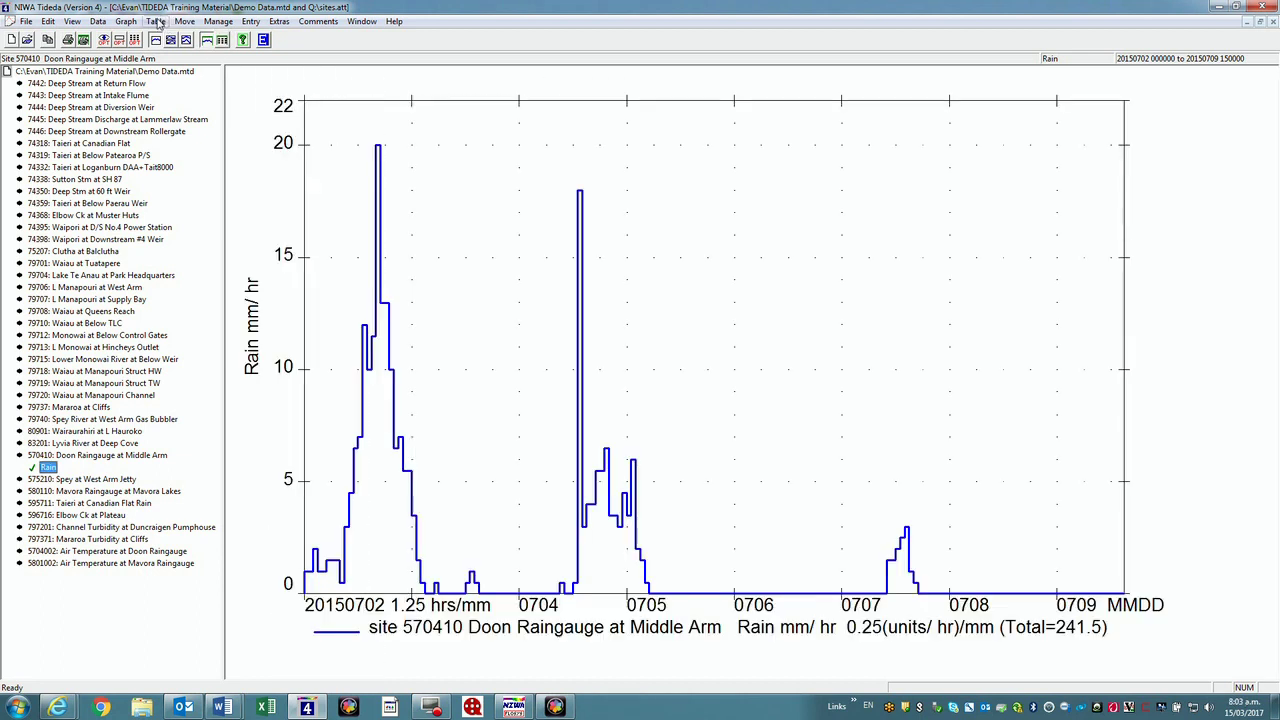
Step: Produce a daily calendar table of Rain for Doon Raingauge in presentation units, with the start date set to 20150101
{"action": "left_click", "coordinate": [156, 21]}
{"action": "mouse_move", "coordinate": [176, 97]}
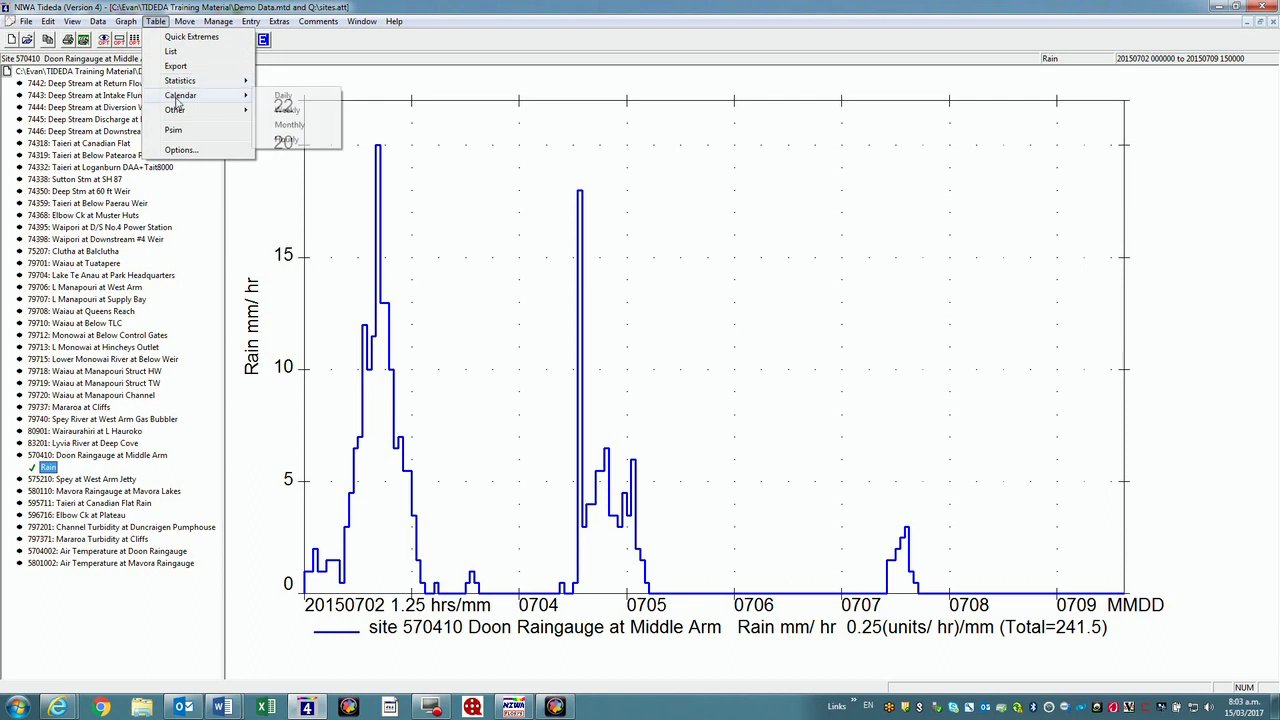
{"action": "left_click", "coordinate": [285, 96]}
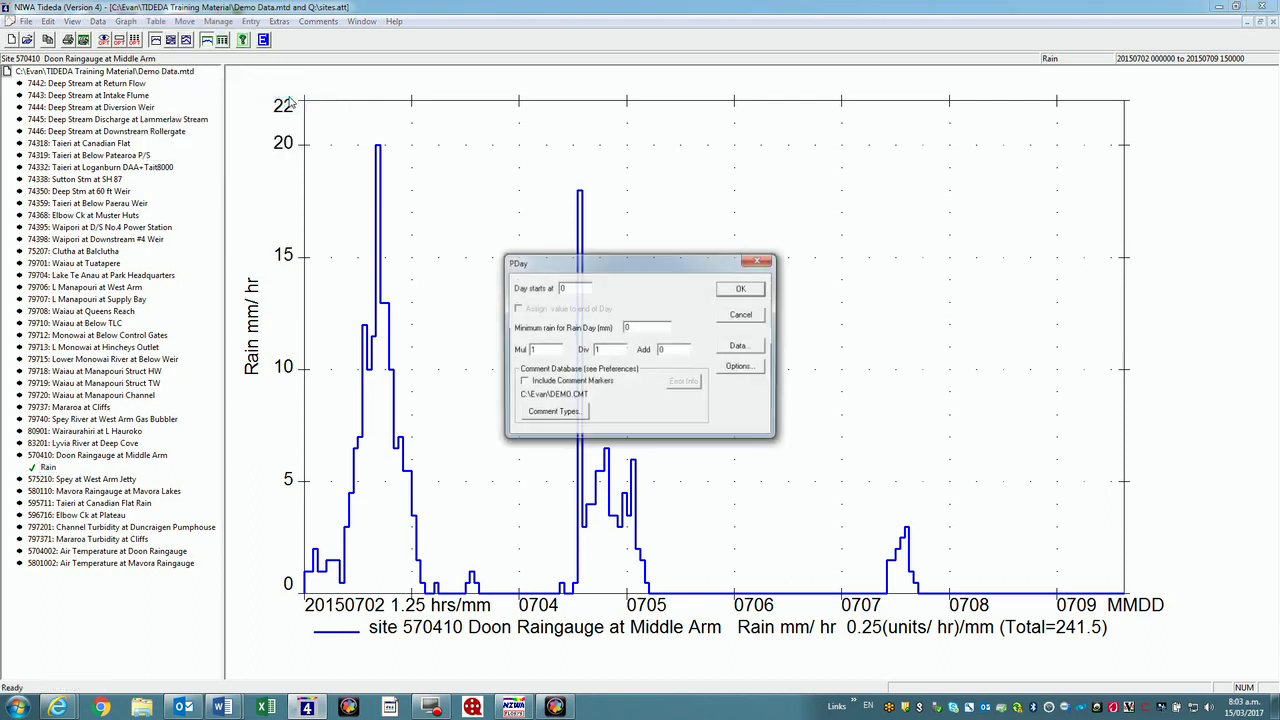
{"action": "left_click", "coordinate": [741, 347]}
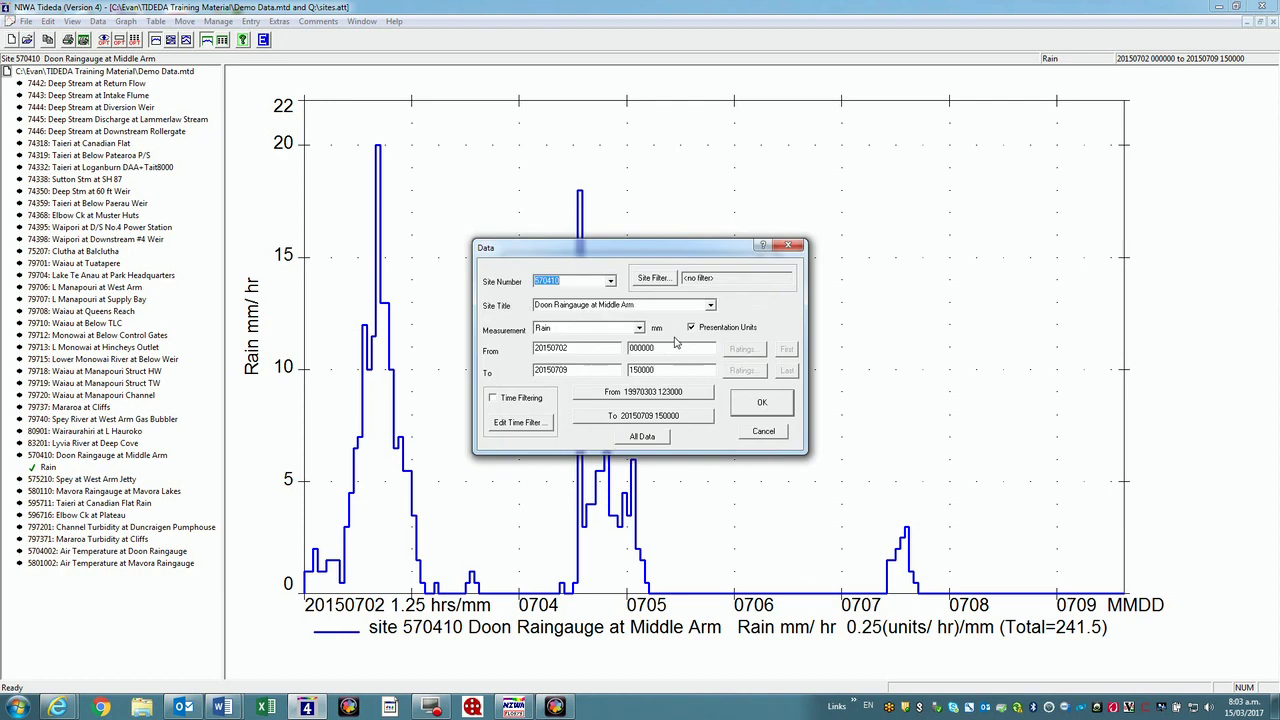
{"action": "left_click", "coordinate": [575, 347]}
{"action": "left_click", "coordinate": [692, 329]}
{"action": "left_click", "coordinate": [704, 328]}
{"action": "left_click", "coordinate": [760, 404]}
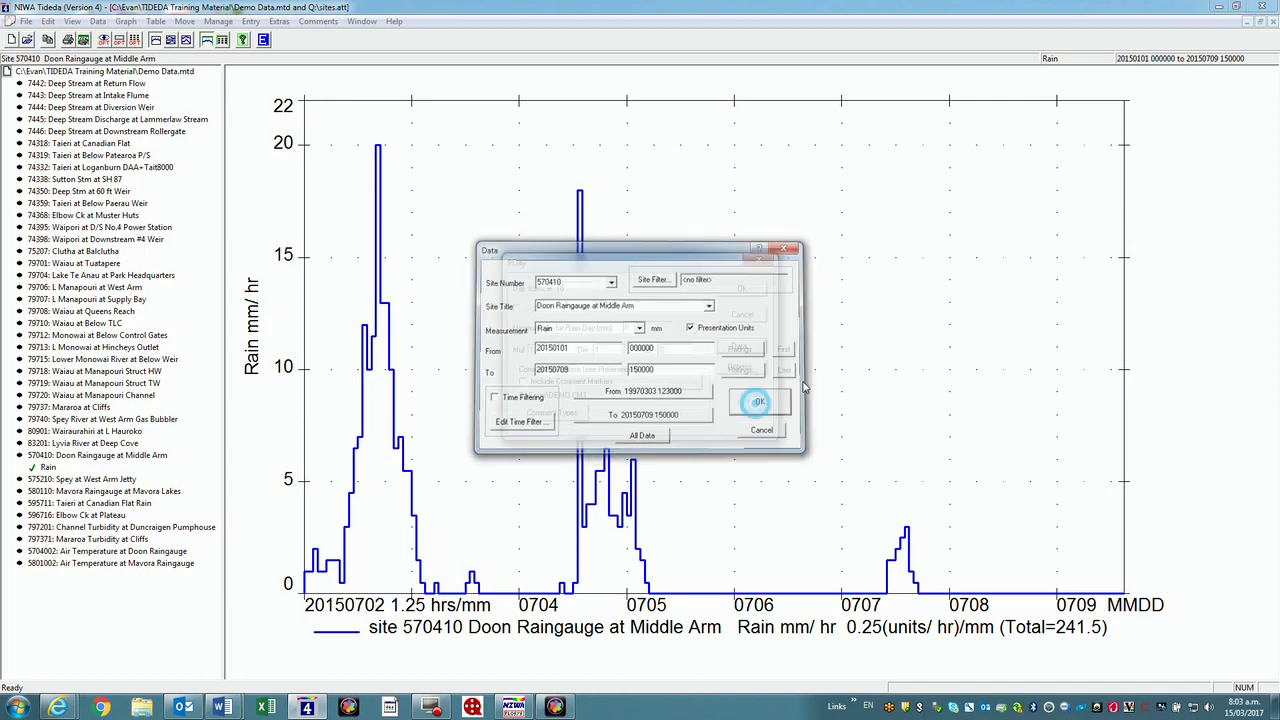
{"action": "left_click", "coordinate": [738, 290]}
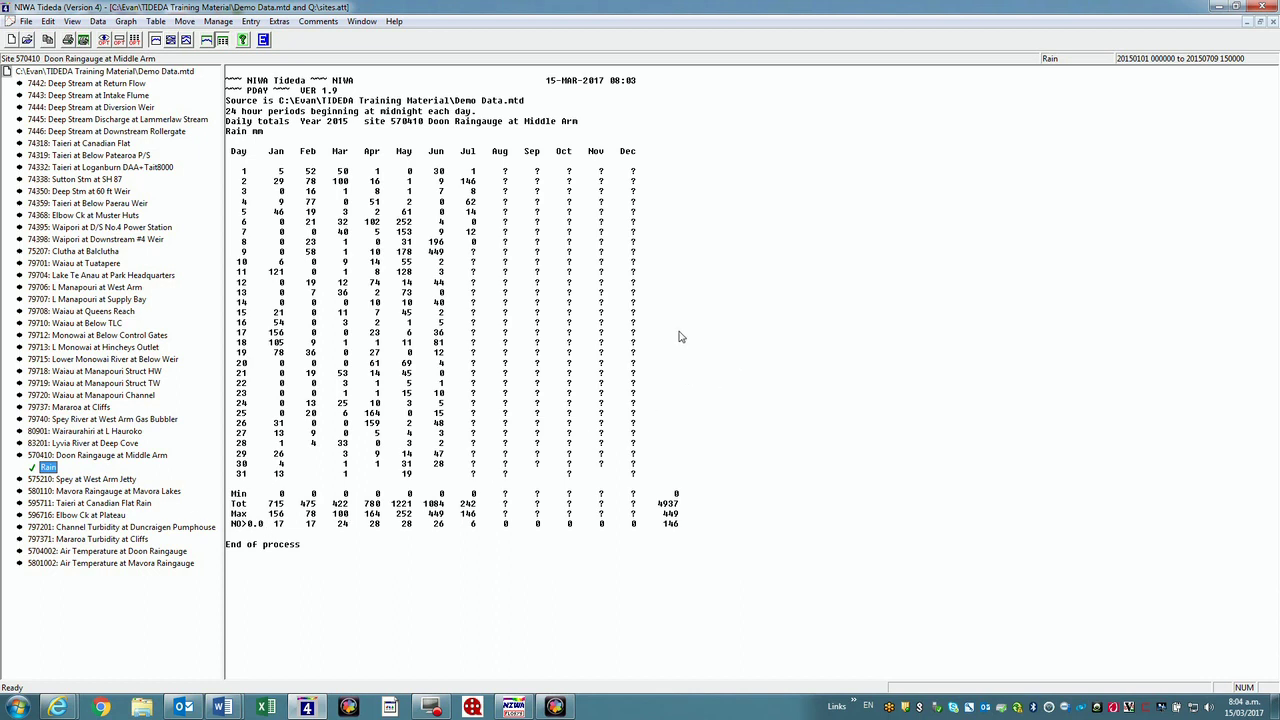
{"action": "left_click", "coordinate": [35, 181]}
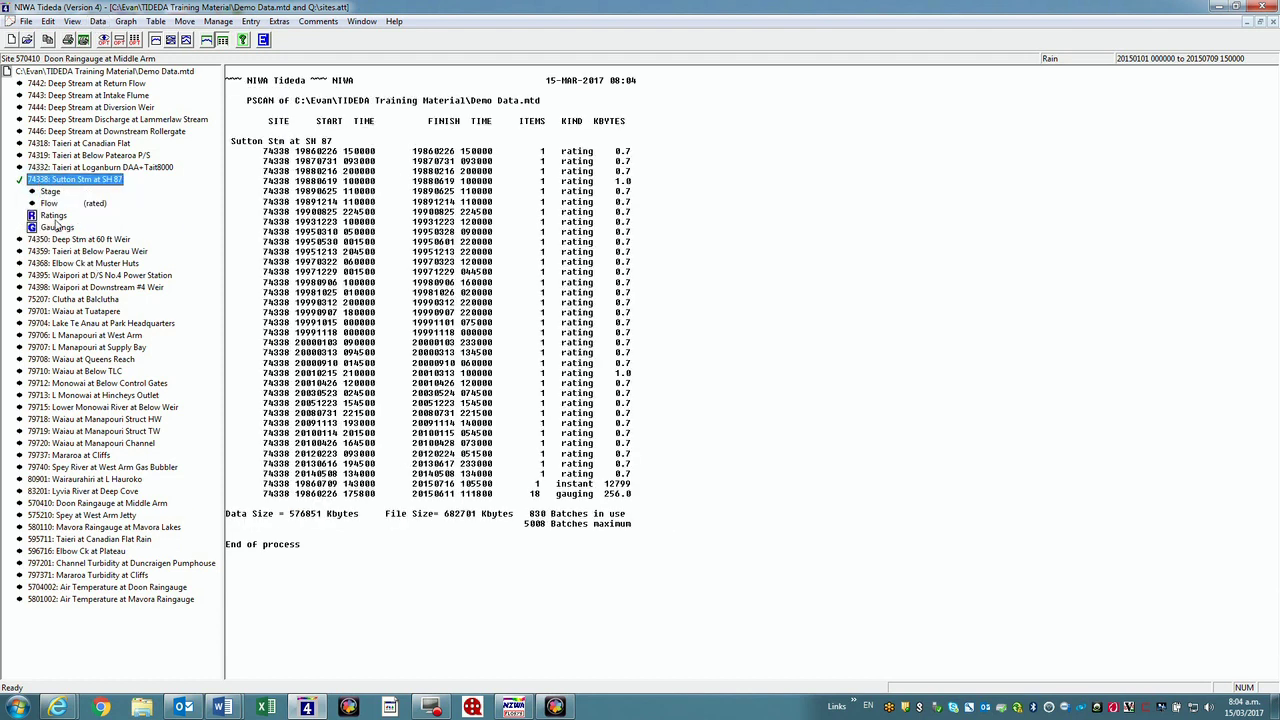
{"action": "left_click", "coordinate": [49, 204]}
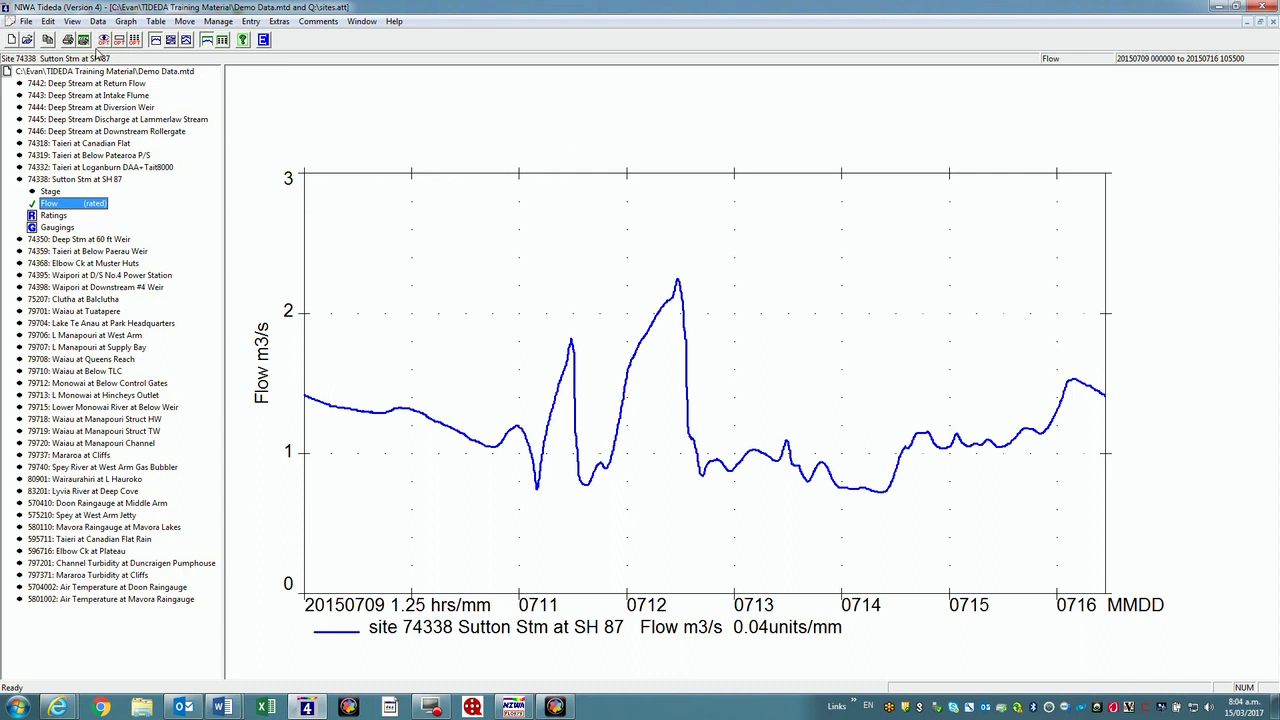
{"action": "left_click", "coordinate": [155, 21]}
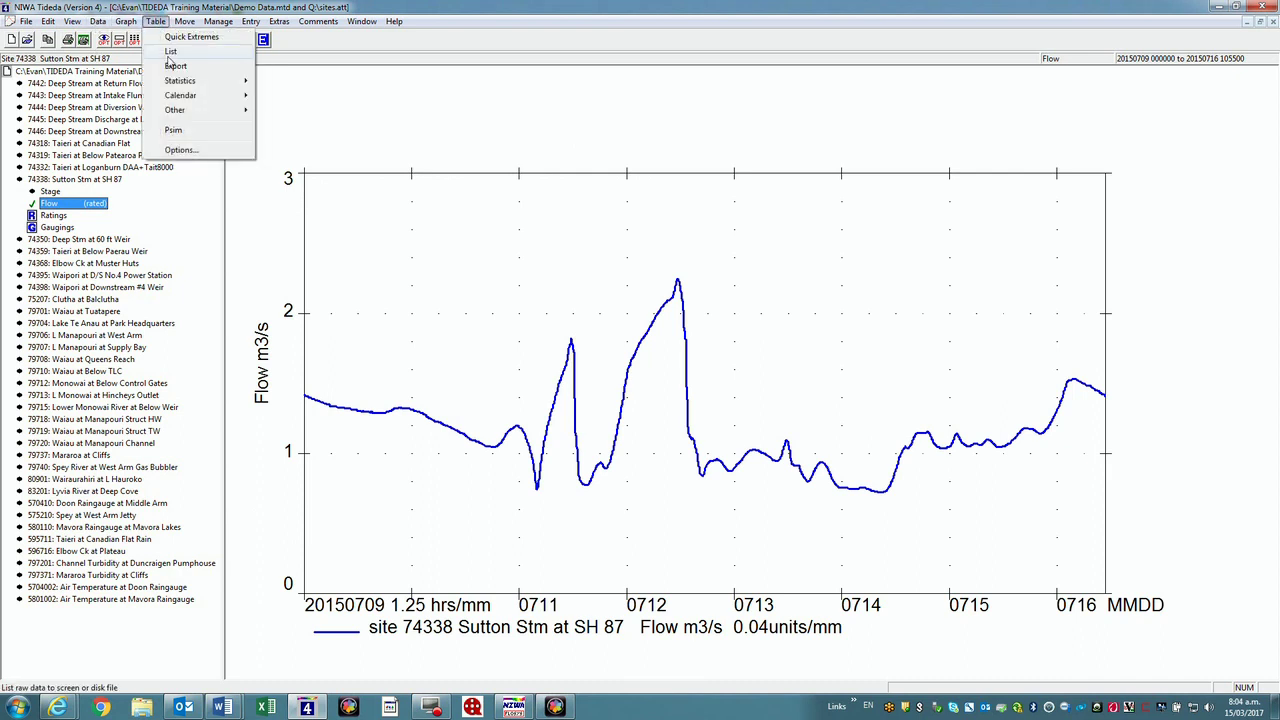
{"action": "mouse_move", "coordinate": [178, 95]}
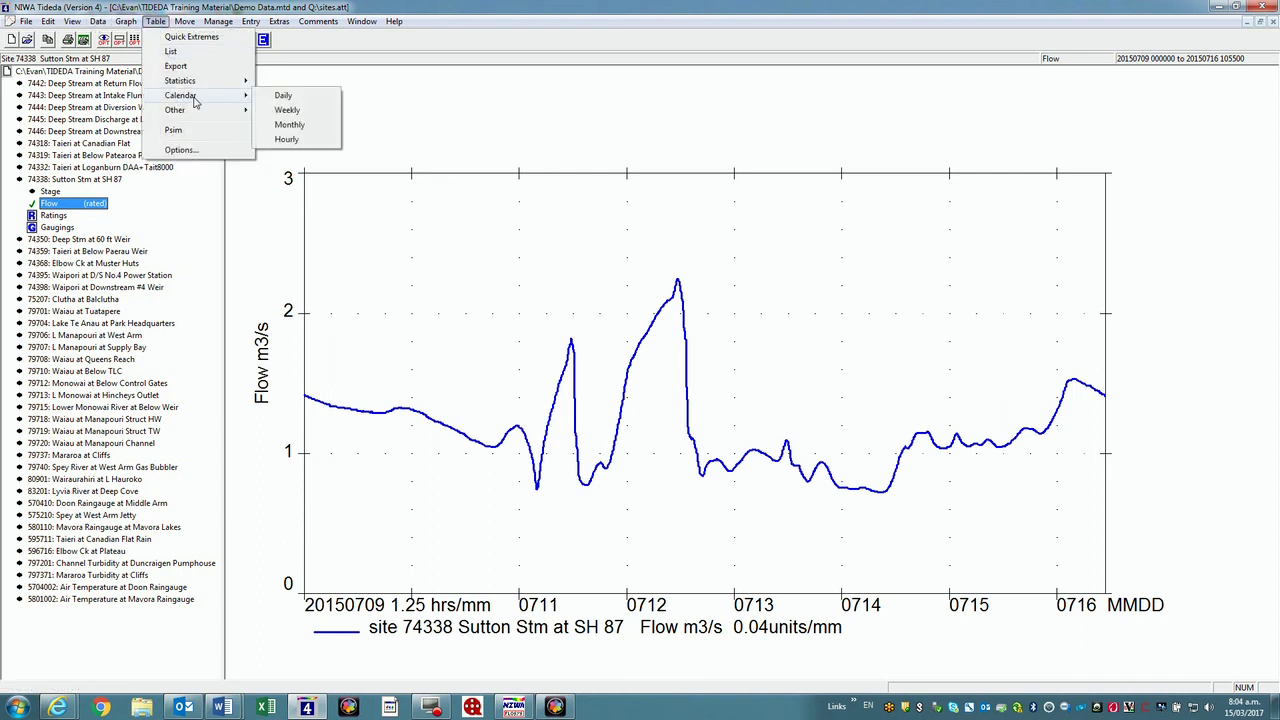
{"action": "left_click", "coordinate": [281, 120]}
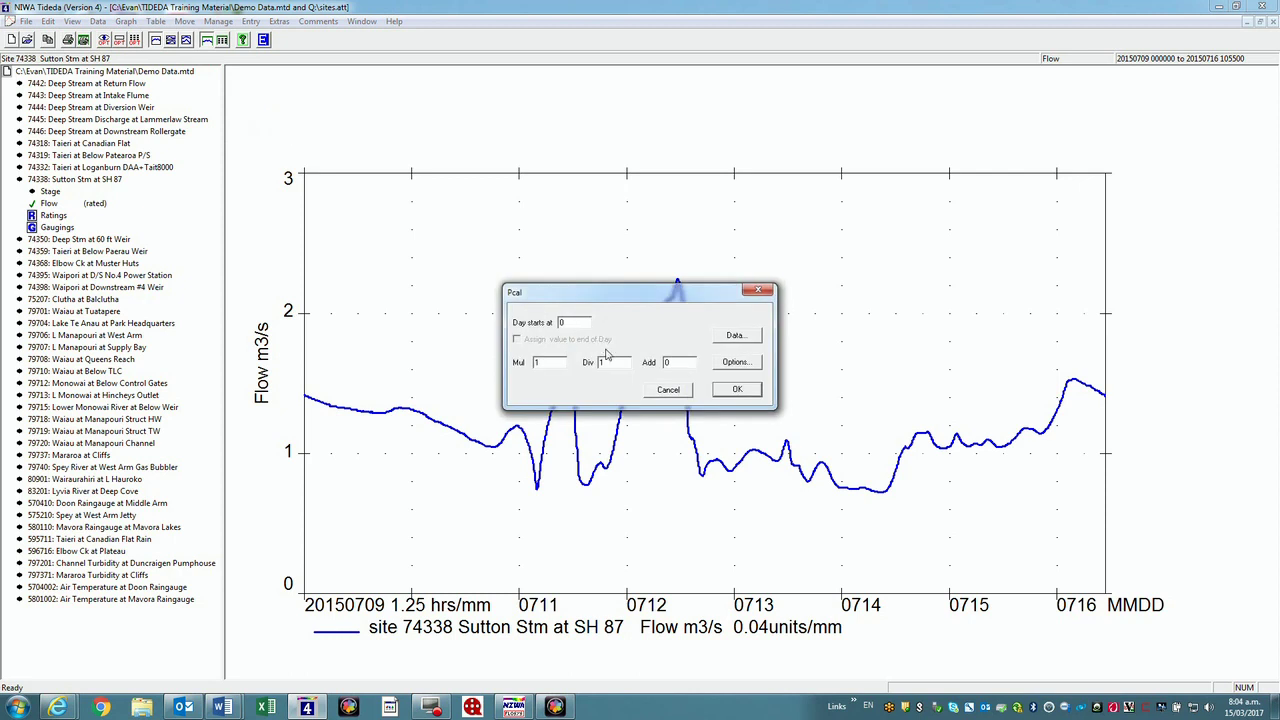
{"action": "left_click", "coordinate": [748, 336]}
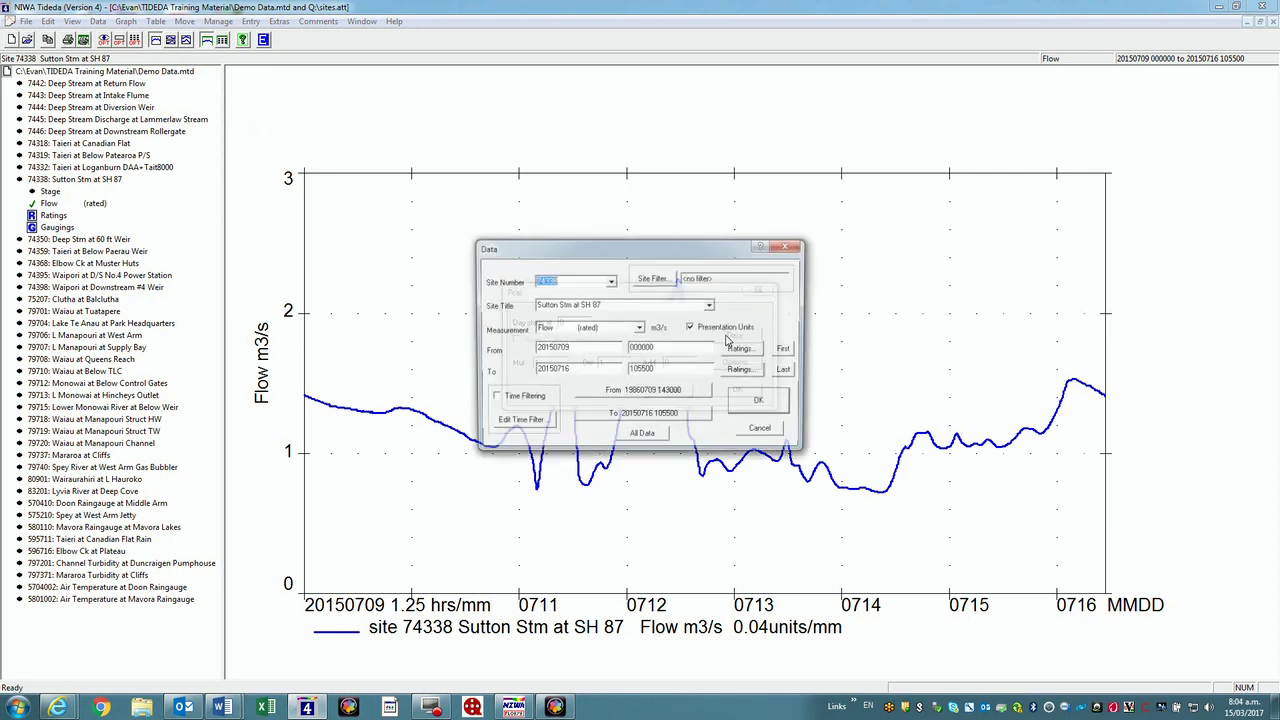
{"action": "left_click", "coordinate": [575, 348]}
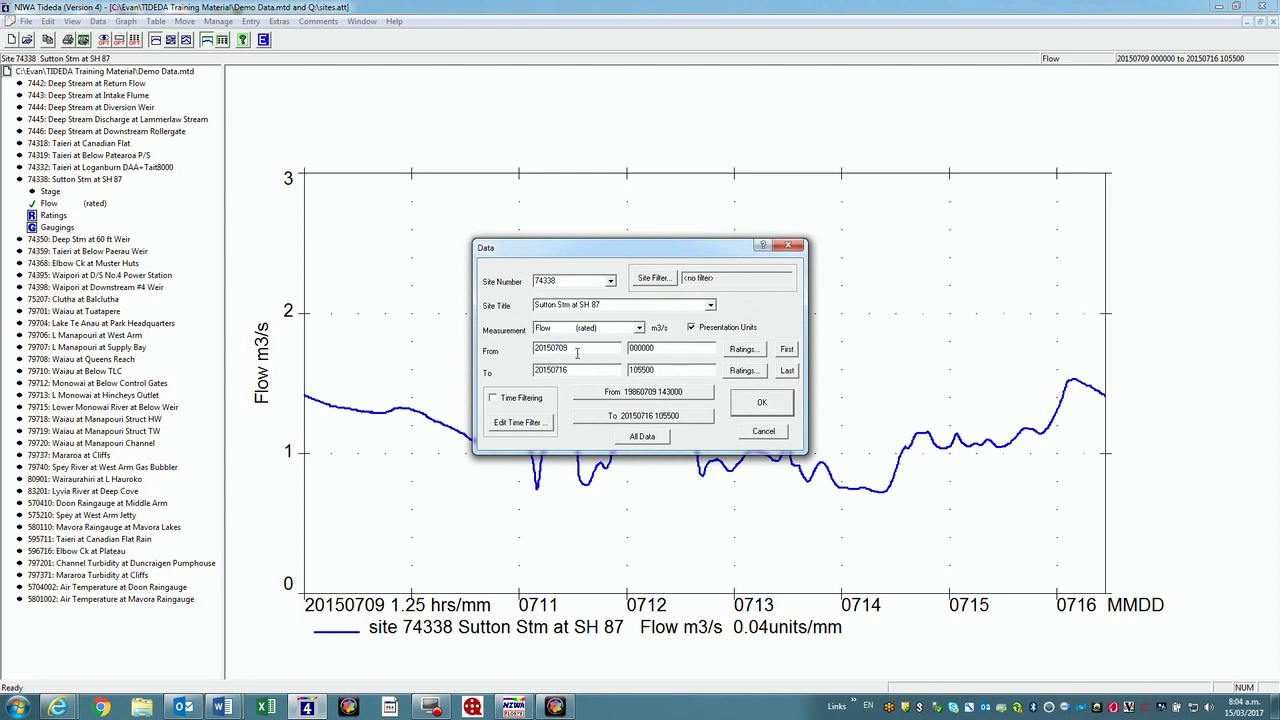
{"action": "left_click", "coordinate": [608, 394]}
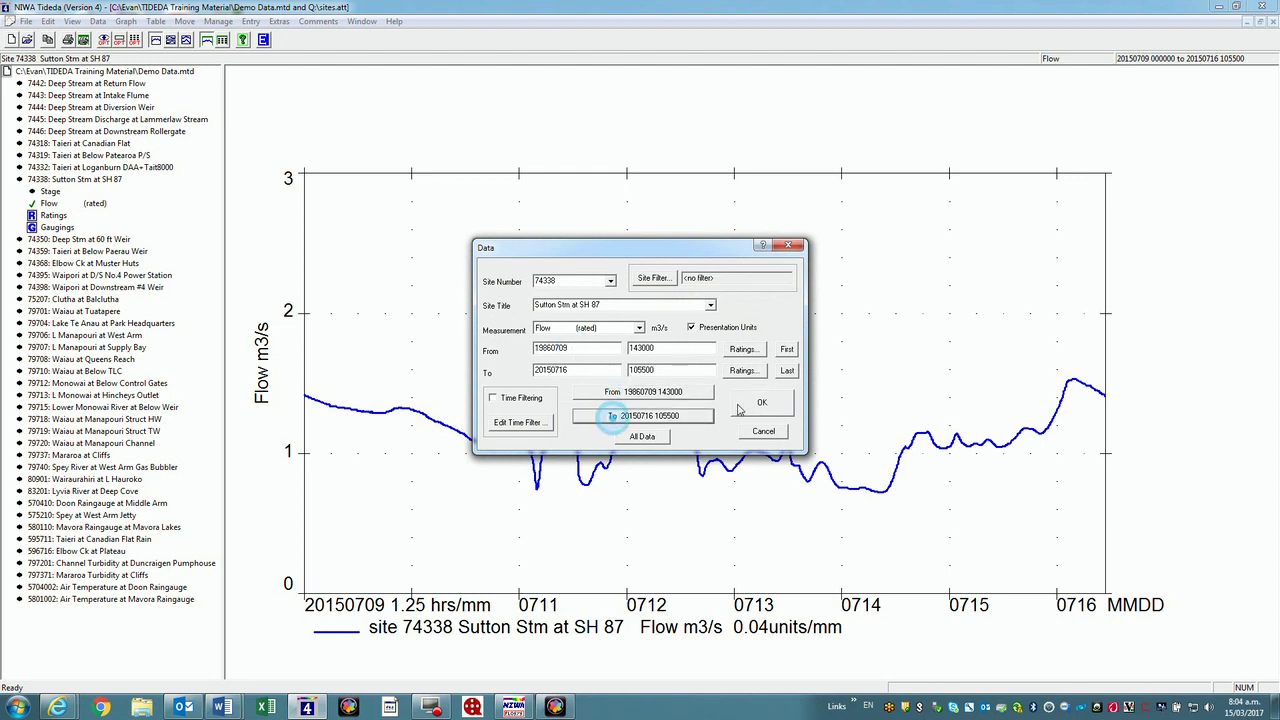
Step: Rerun the monthly Flow table for Sutton Stm at SH 87 with presentation units turned off
{"action": "left_click", "coordinate": [690, 328]}
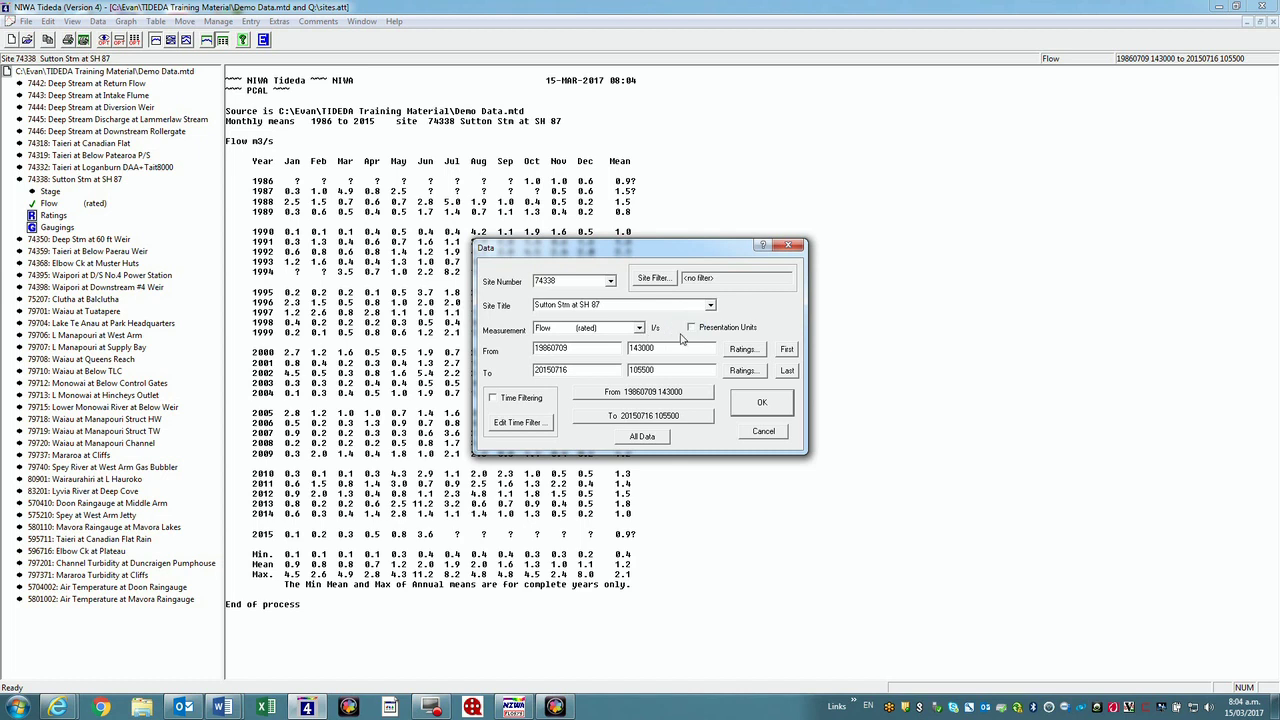
{"action": "left_click", "coordinate": [761, 404]}
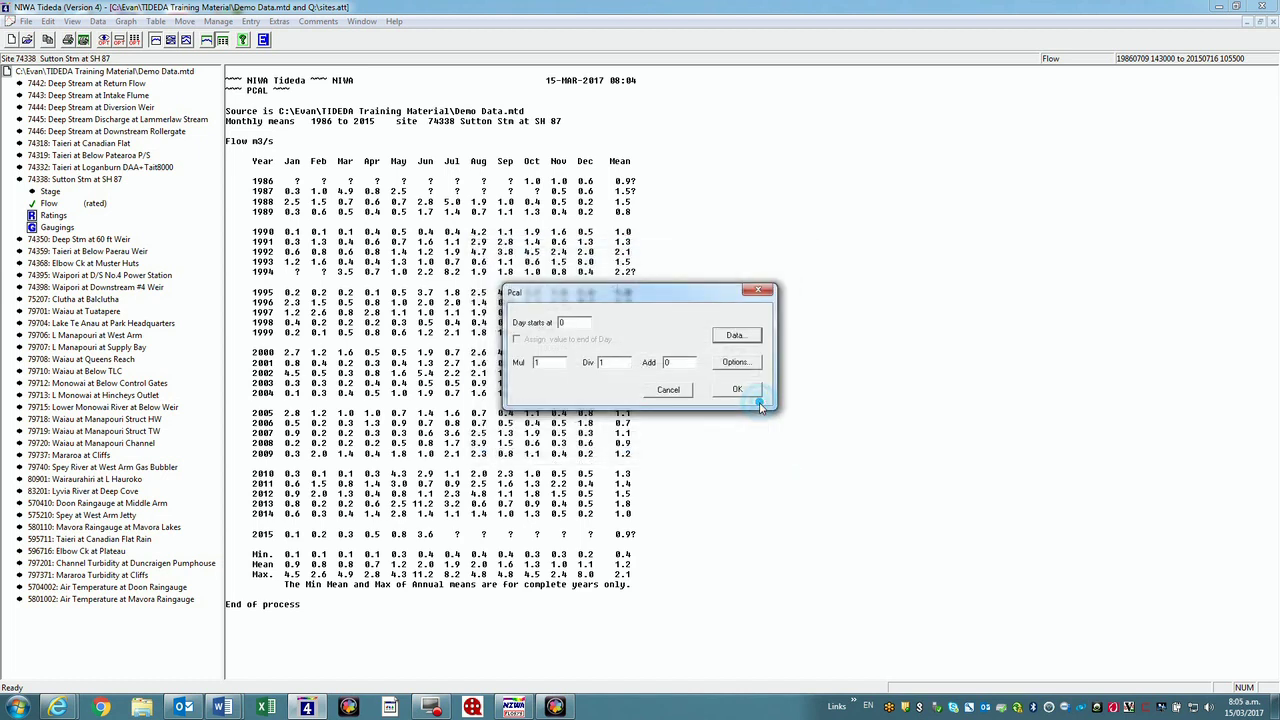
{"action": "left_click", "coordinate": [737, 390]}
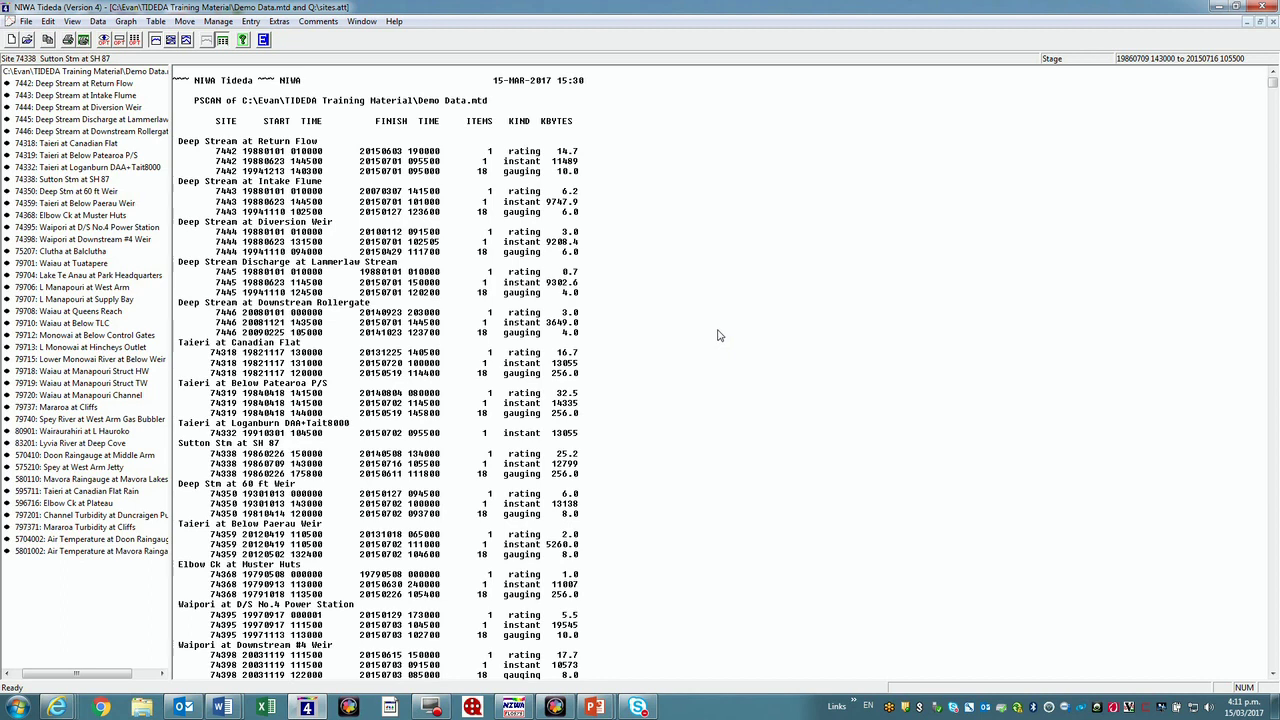
Step: Run Quick Extremes on Stage for Sutton Stm at SH 87 with the start date set to 20150701
{"action": "left_click", "coordinate": [156, 22]}
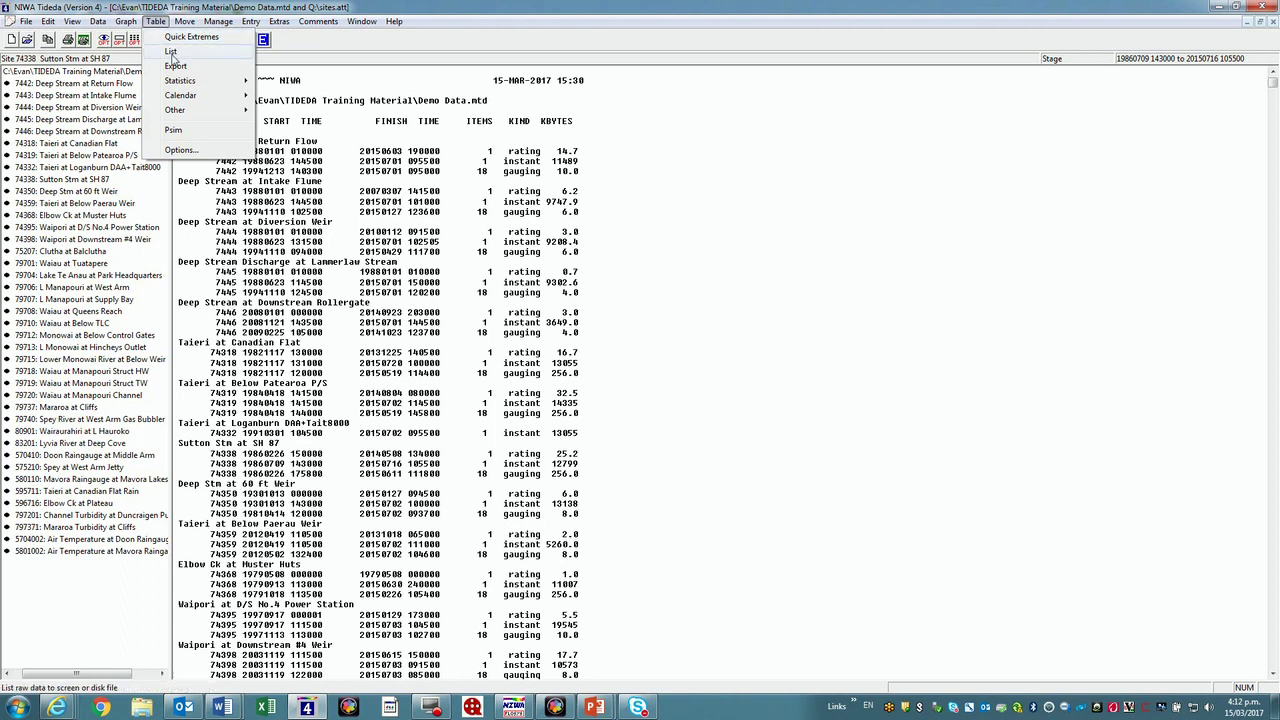
{"action": "left_click", "coordinate": [173, 39]}
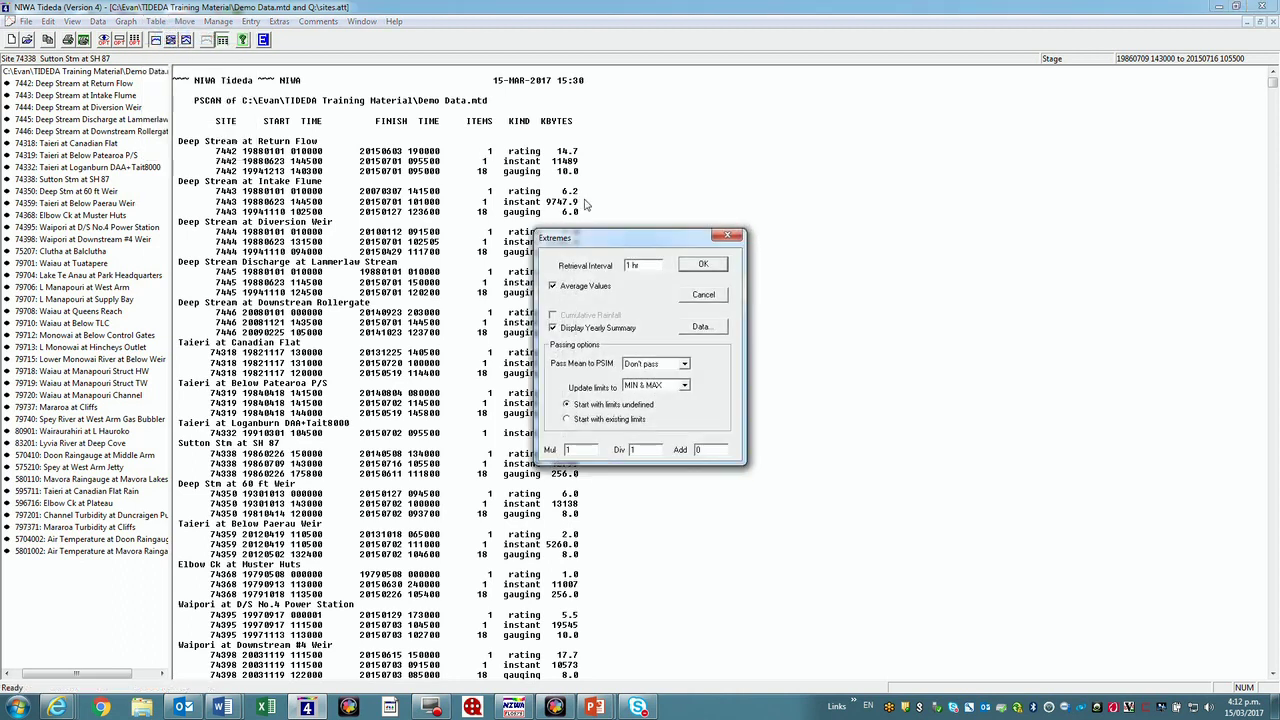
{"action": "left_click_drag", "start_coordinate": [632, 237], "coordinate": [769, 233]}
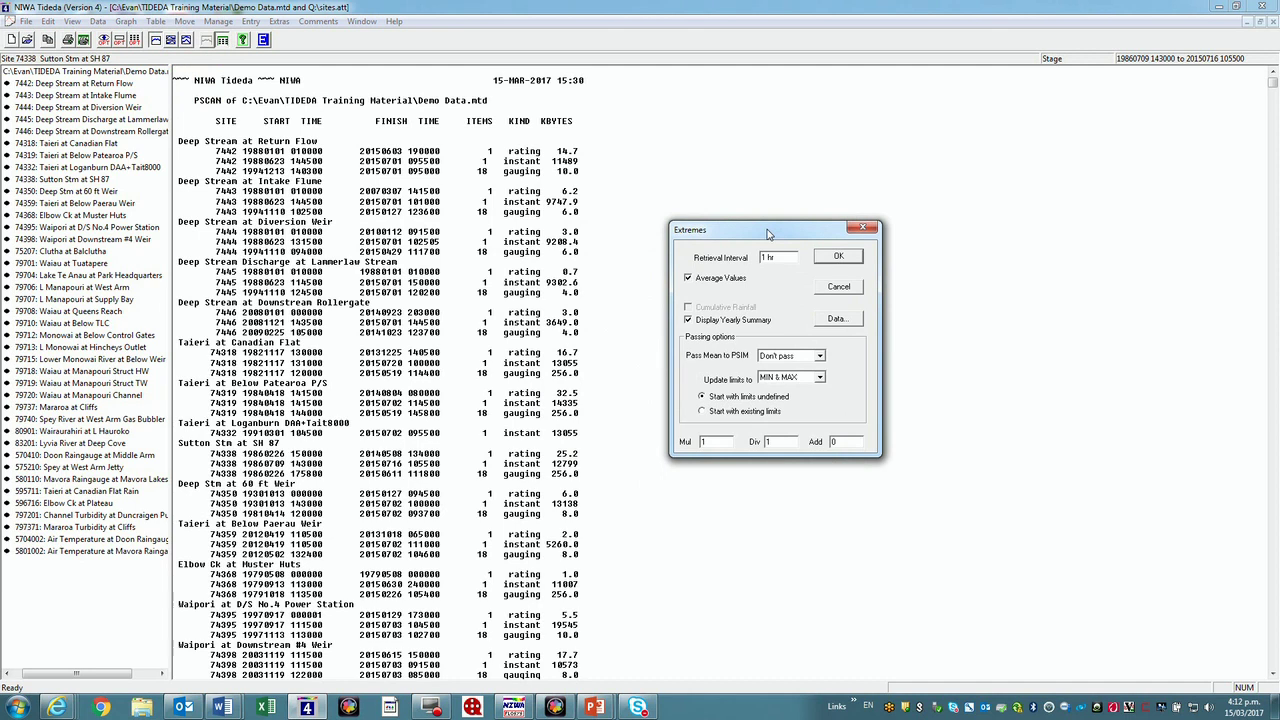
{"action": "left_click", "coordinate": [838, 319]}
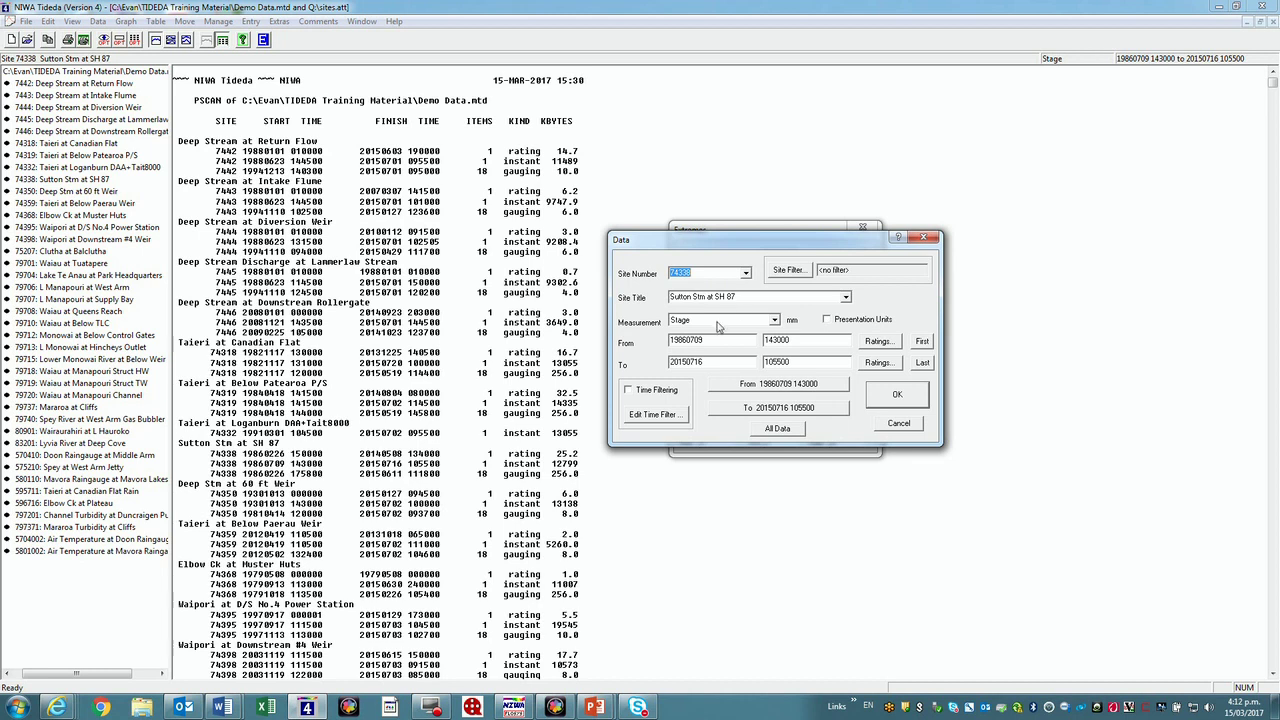
{"action": "left_click", "coordinate": [775, 410]}
{"action": "left_click_drag", "start_coordinate": [706, 342], "coordinate": [654, 343]}
{"action": "type", "text": "2015"}
{"action": "left_click", "coordinate": [908, 400]}
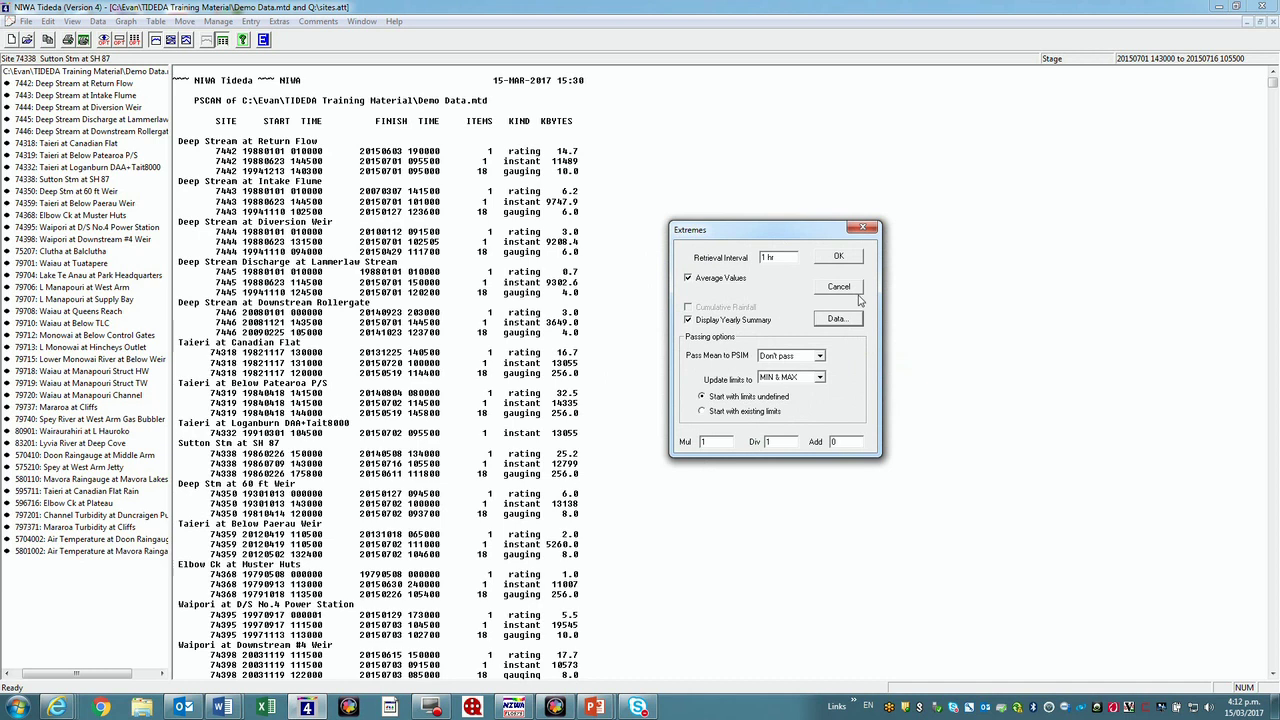
{"action": "left_click", "coordinate": [832, 260]}
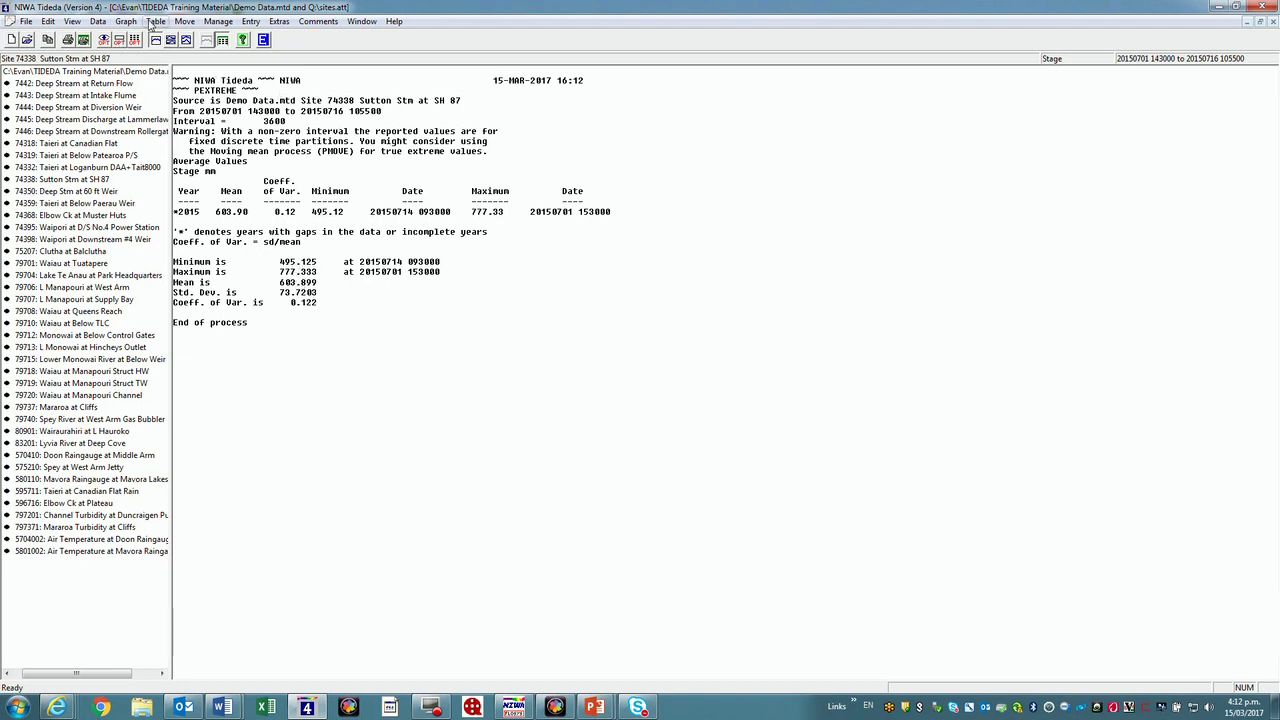
{"action": "left_click", "coordinate": [153, 22]}
{"action": "left_click", "coordinate": [171, 36]}
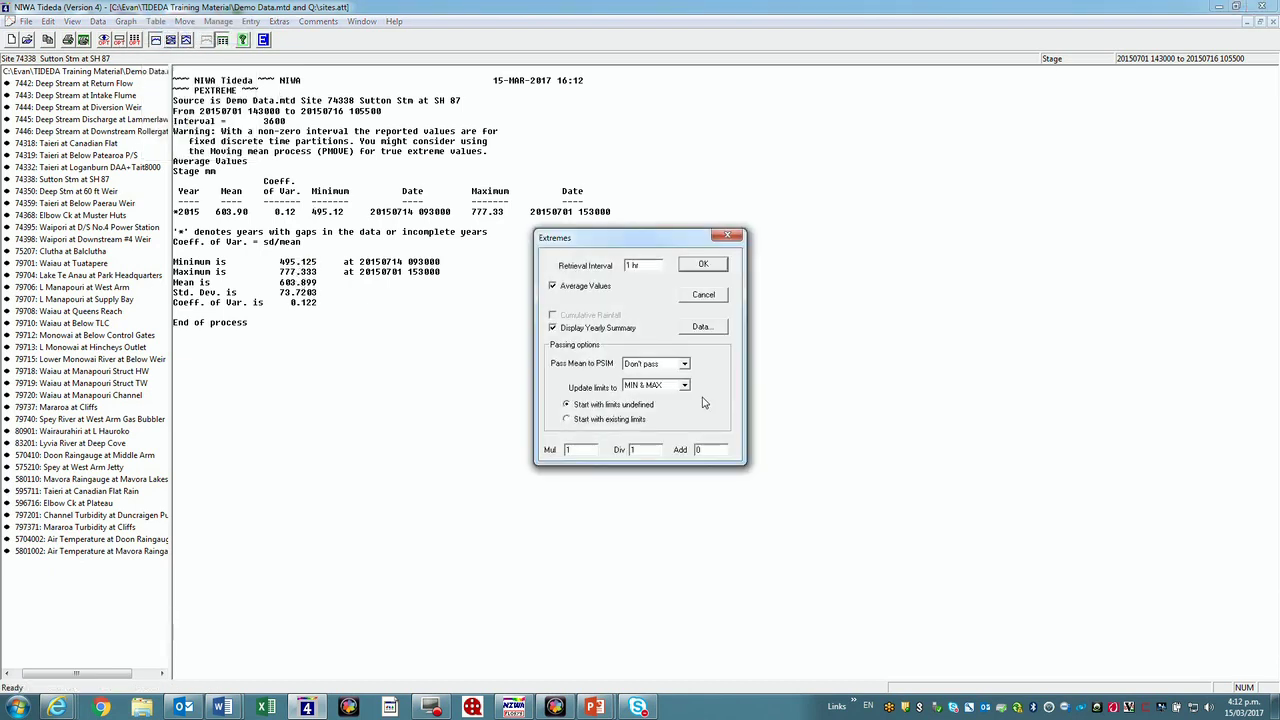
{"action": "left_click", "coordinate": [702, 327]}
{"action": "left_click", "coordinate": [637, 397]}
{"action": "left_click", "coordinate": [761, 402]}
{"action": "left_click", "coordinate": [703, 266]}
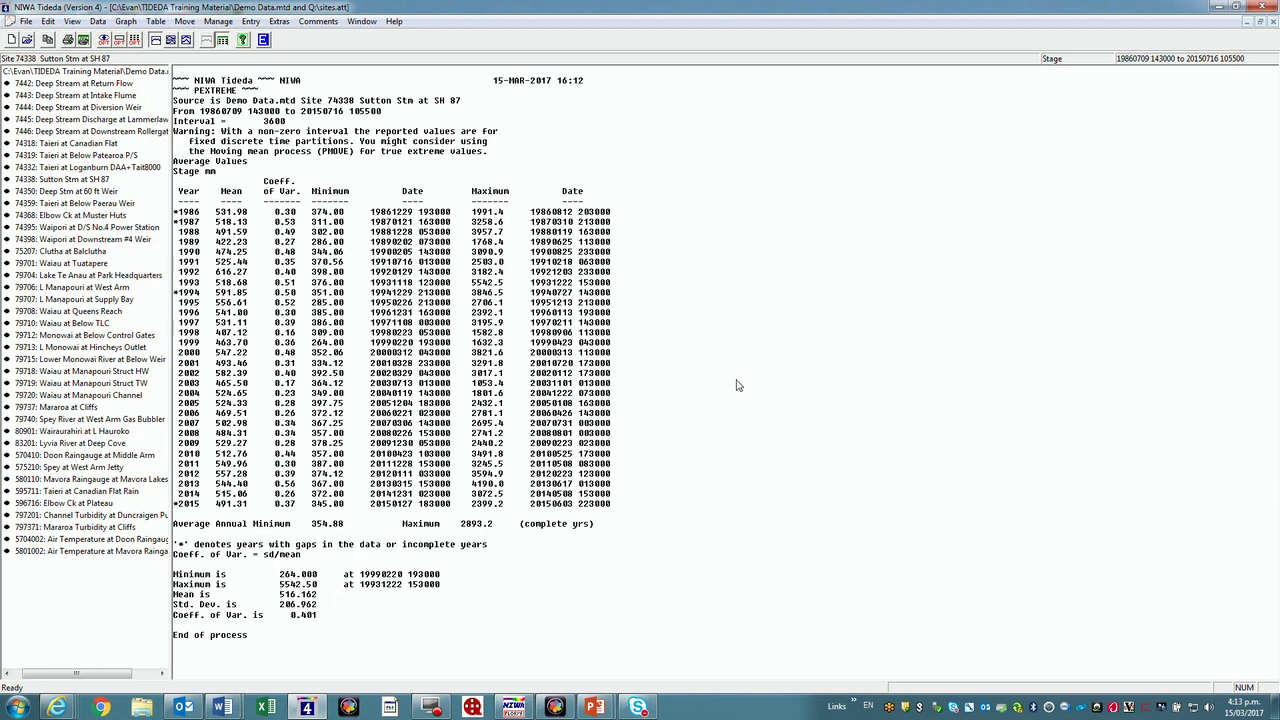
{"action": "left_click", "coordinate": [155, 21]}
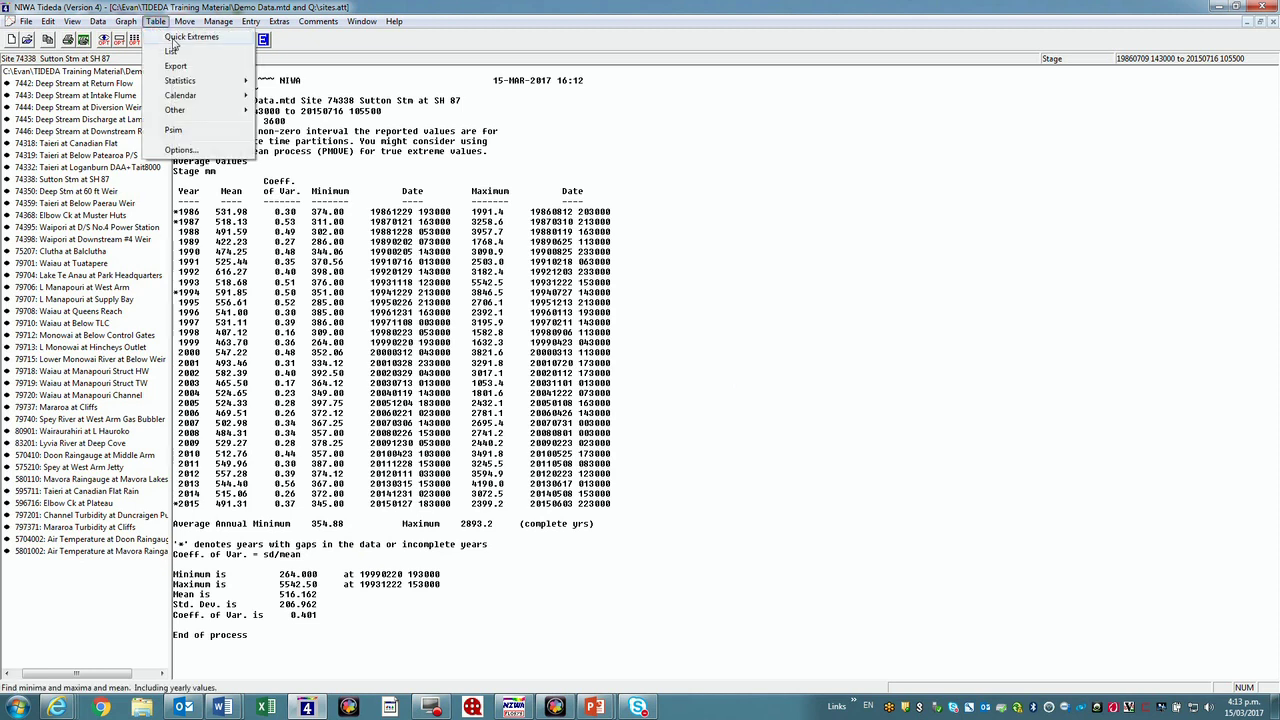
{"action": "left_click", "coordinate": [639, 203]}
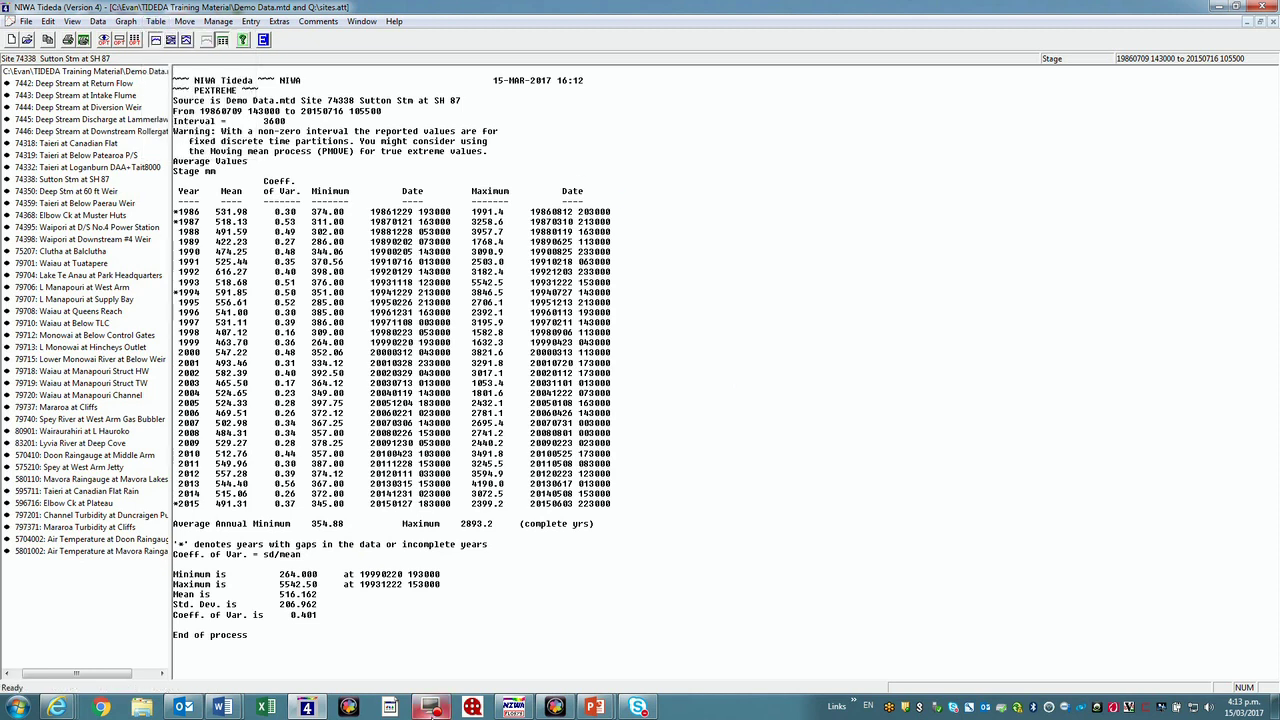